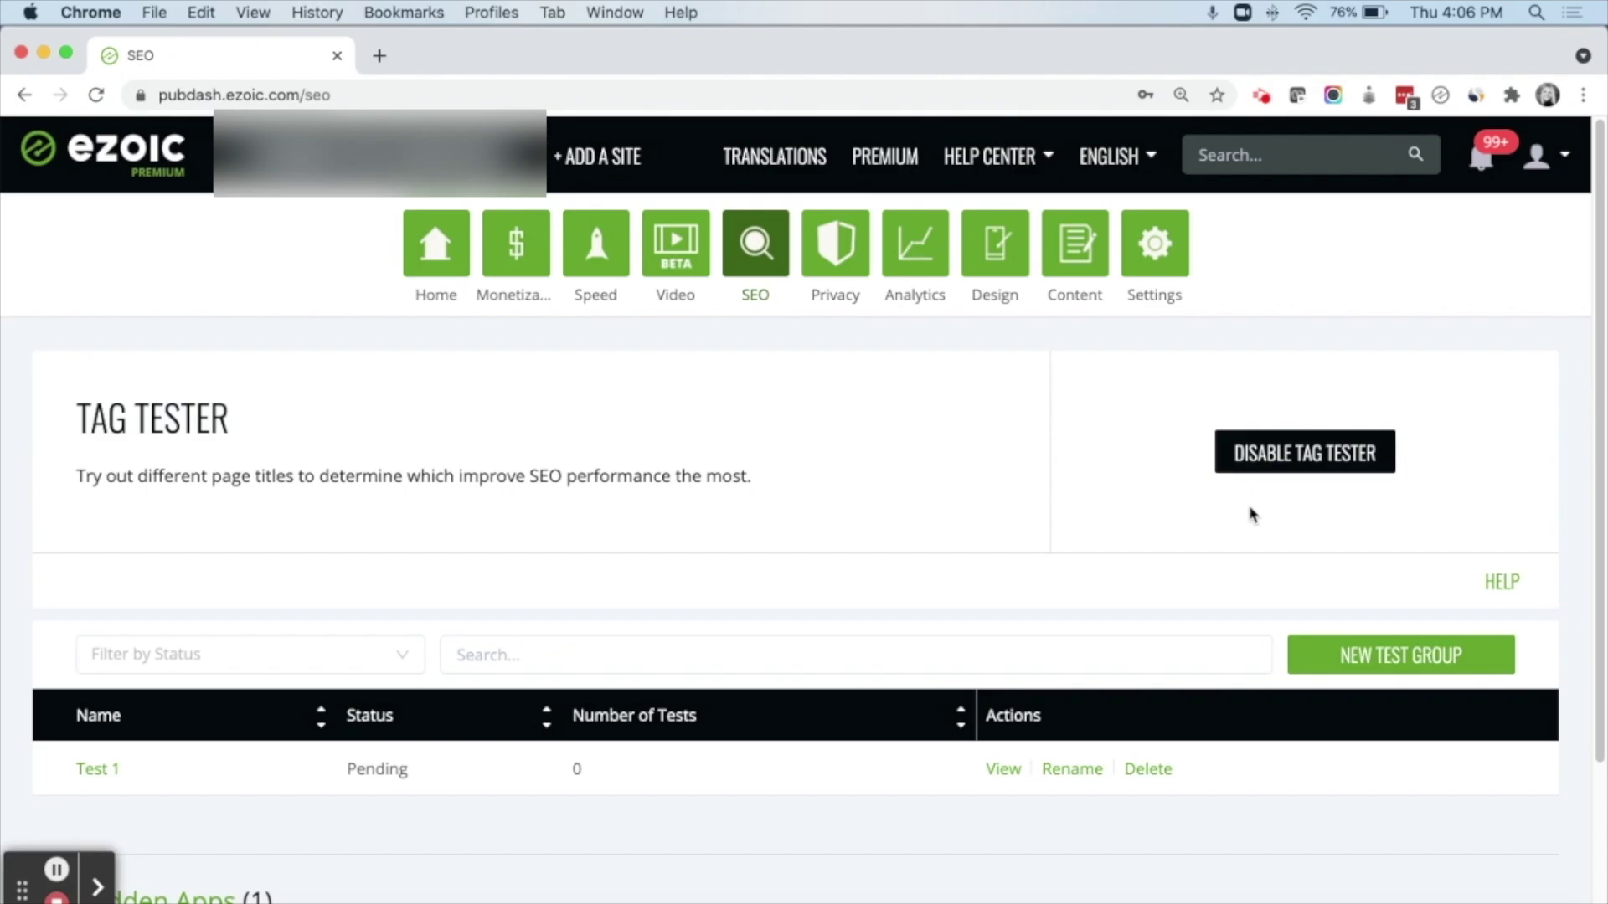
scroll(1252, 515, down, 5)
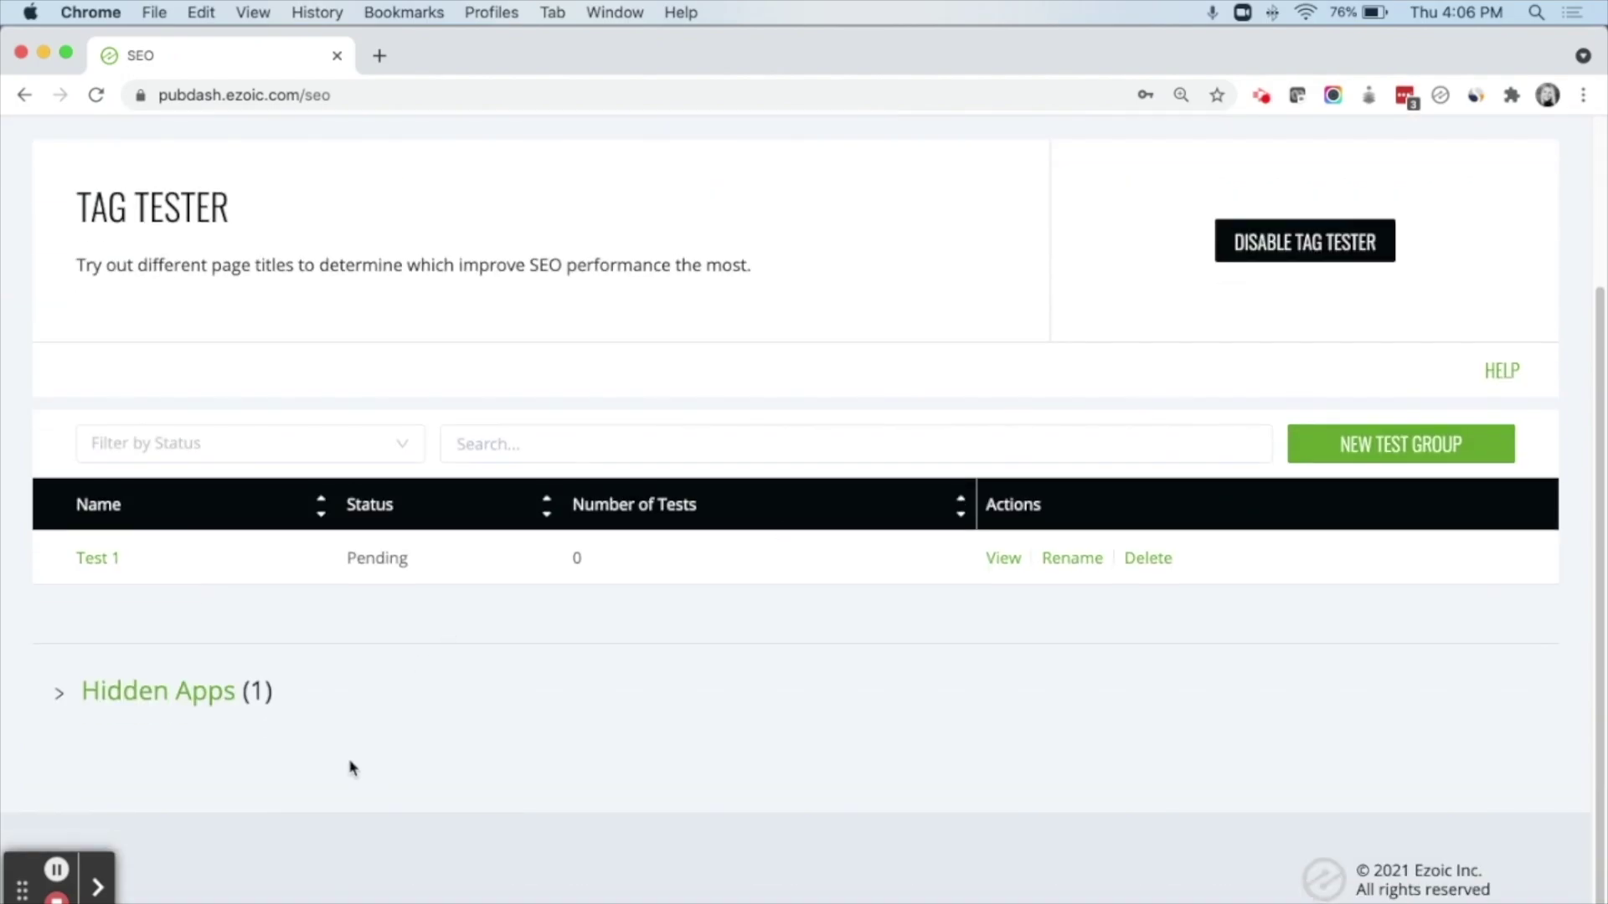
click(258, 704)
scroll(406, 707, down, 8)
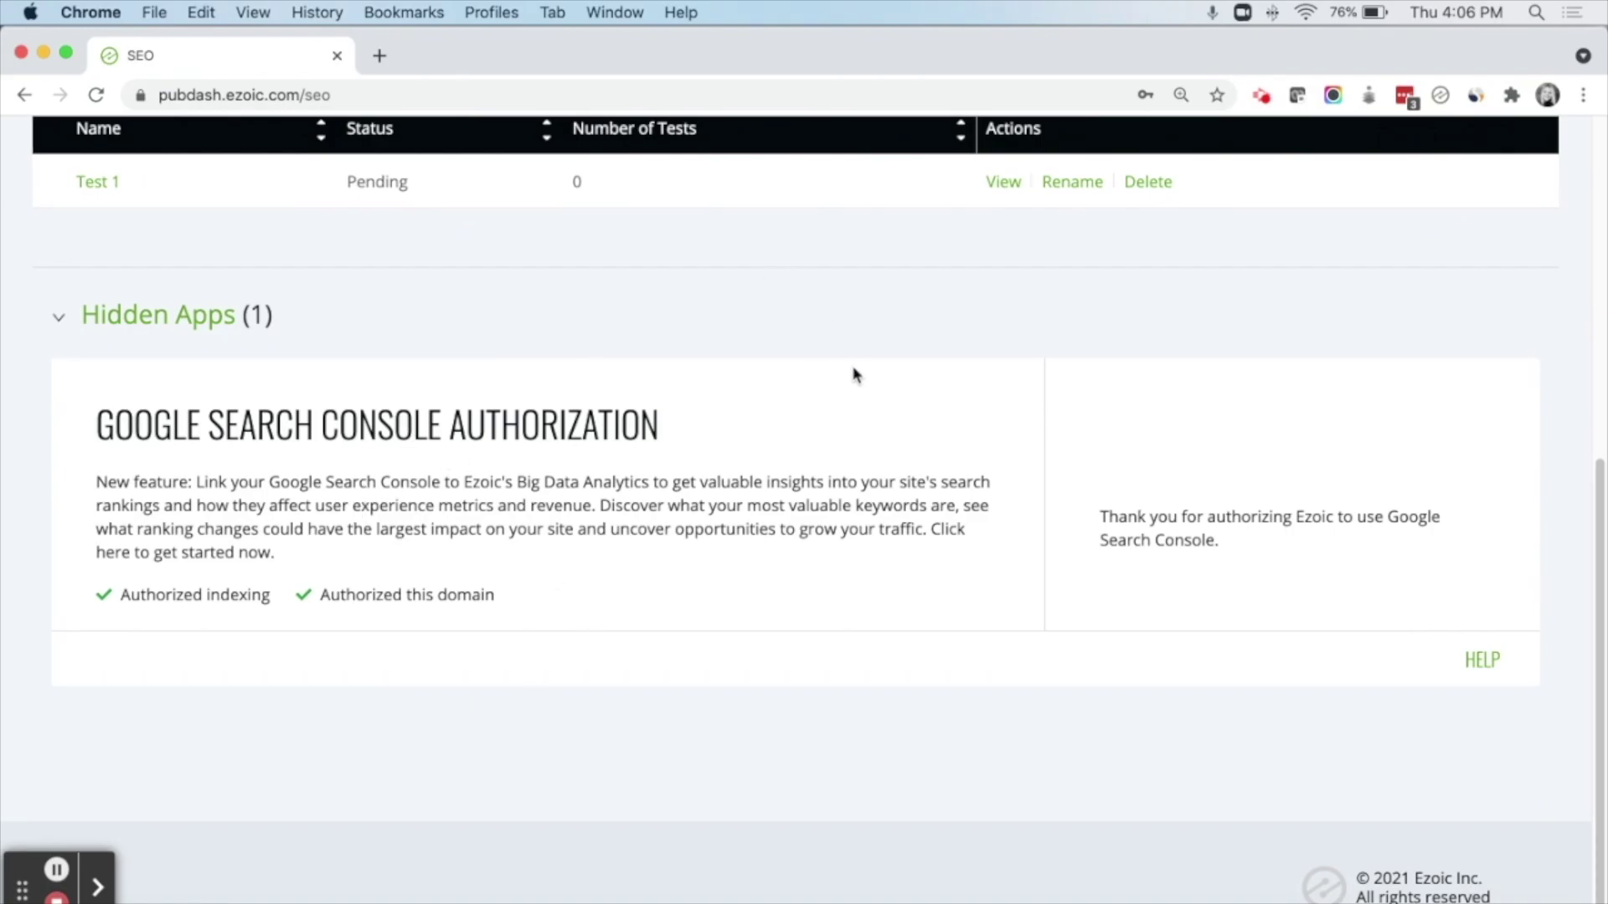
click(251, 316)
scroll(879, 474, up, 5)
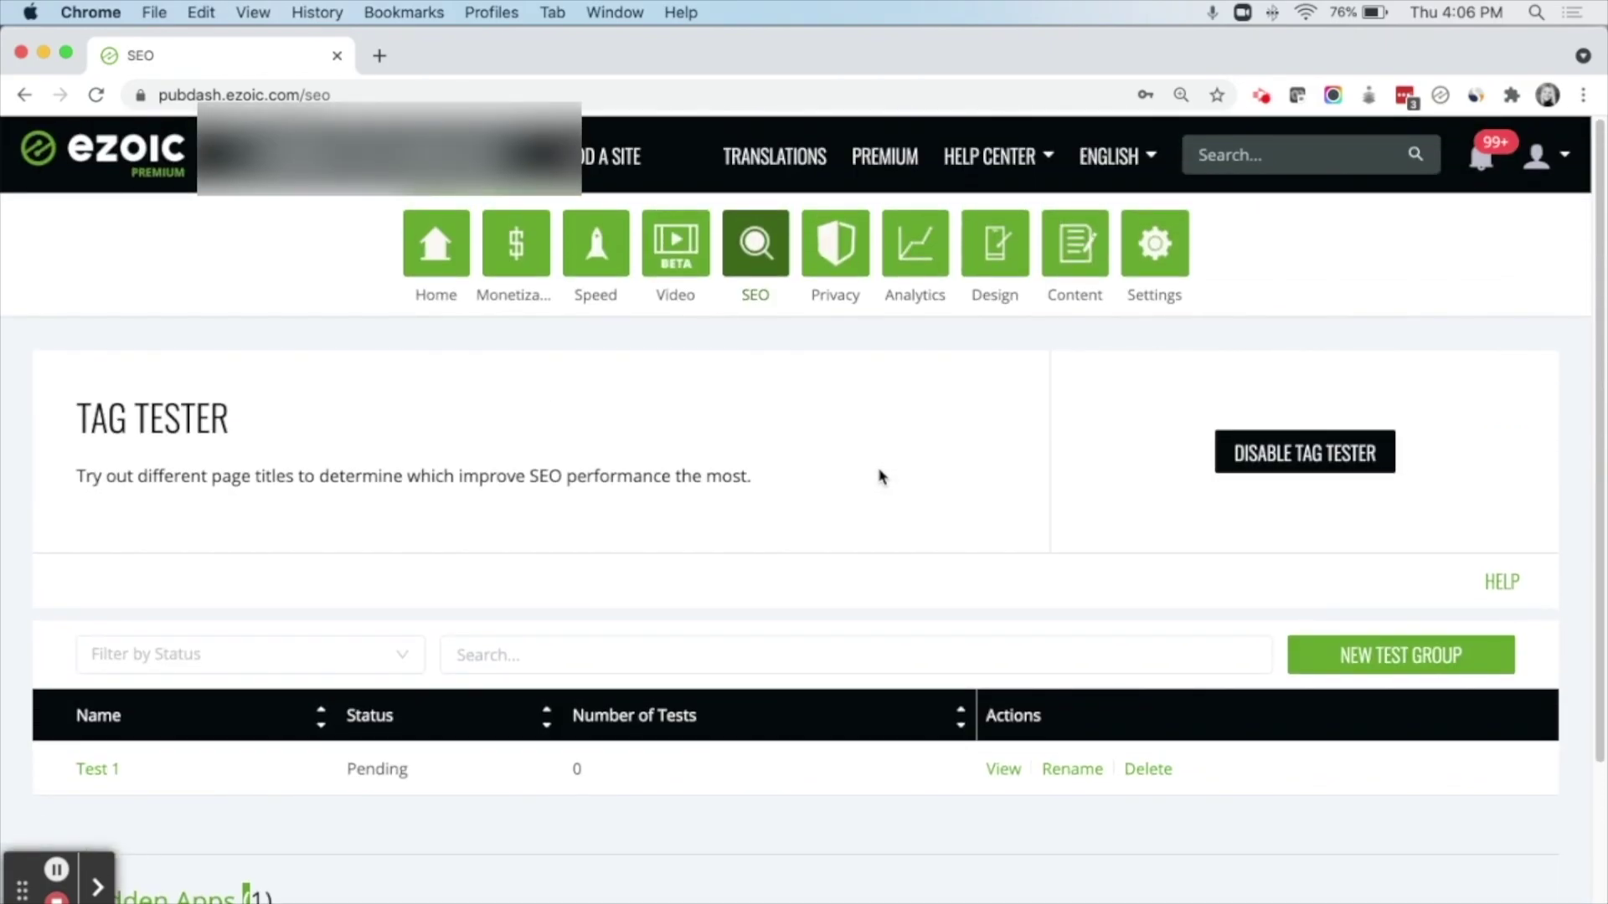
scroll(975, 535, down, 1)
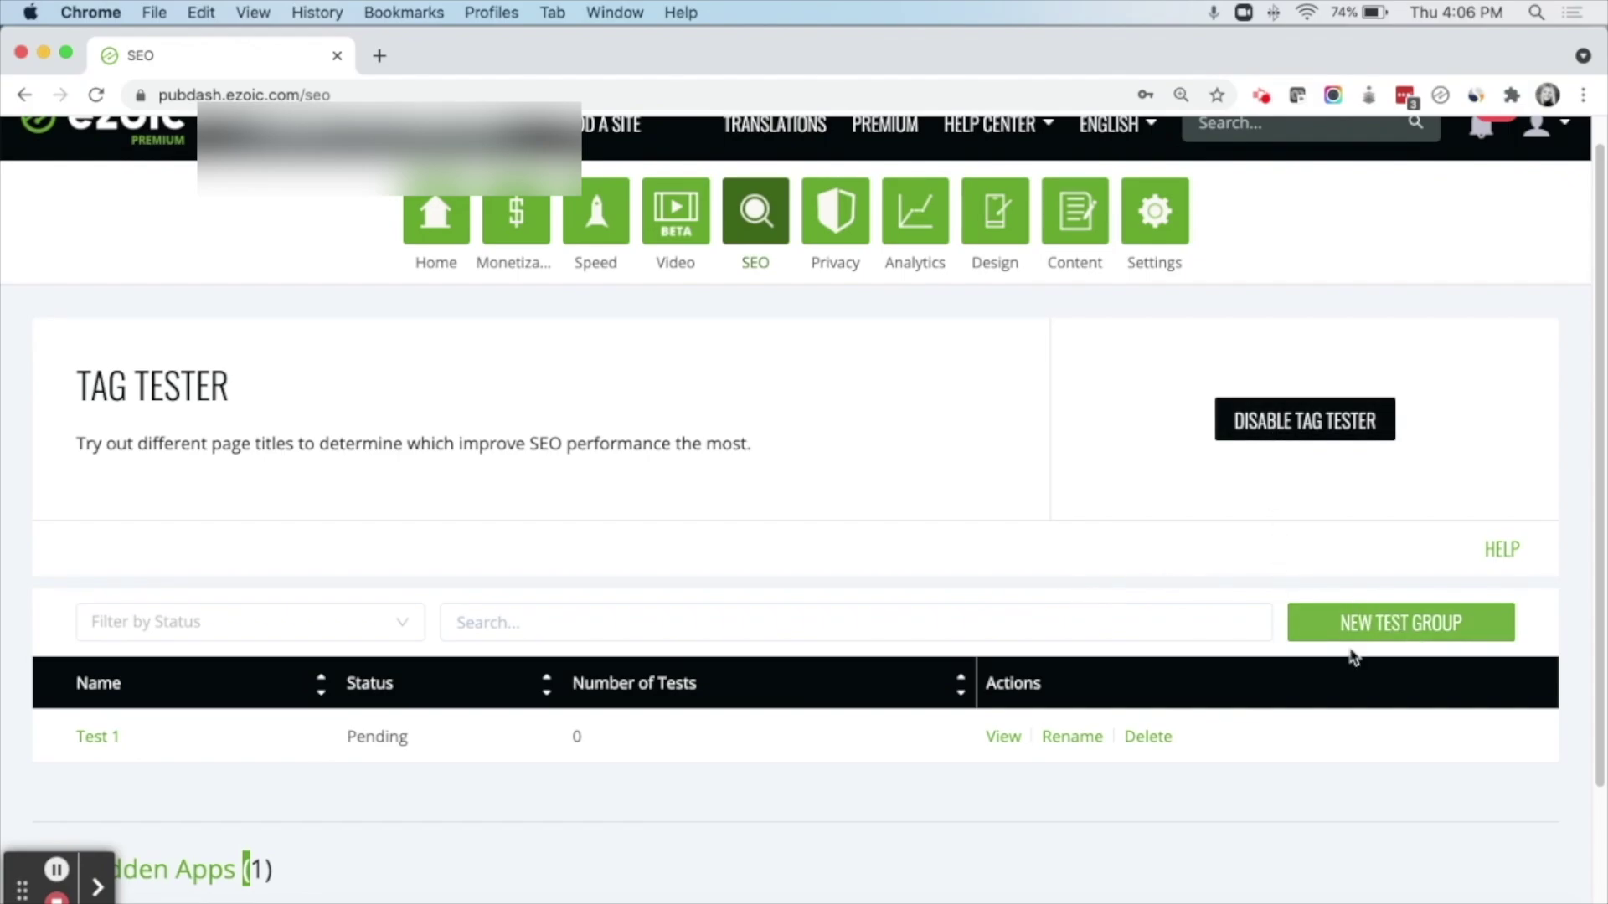
Step: Create a new test group named 'Test 1' and save it
click(1378, 622)
click(549, 540)
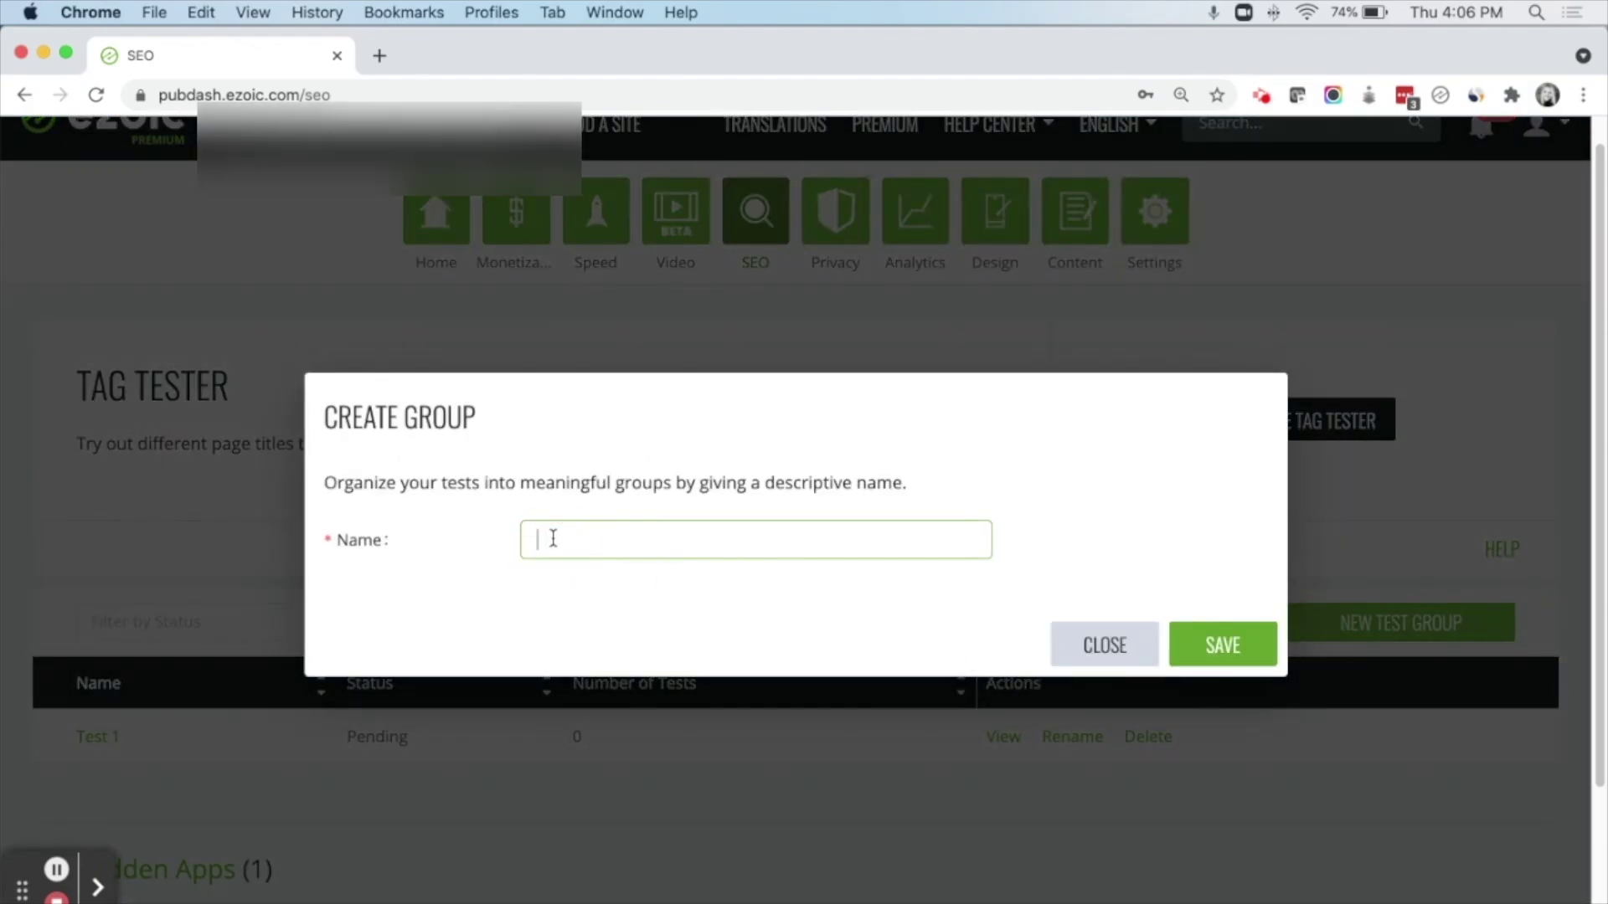
text(Test 1)
click(1216, 649)
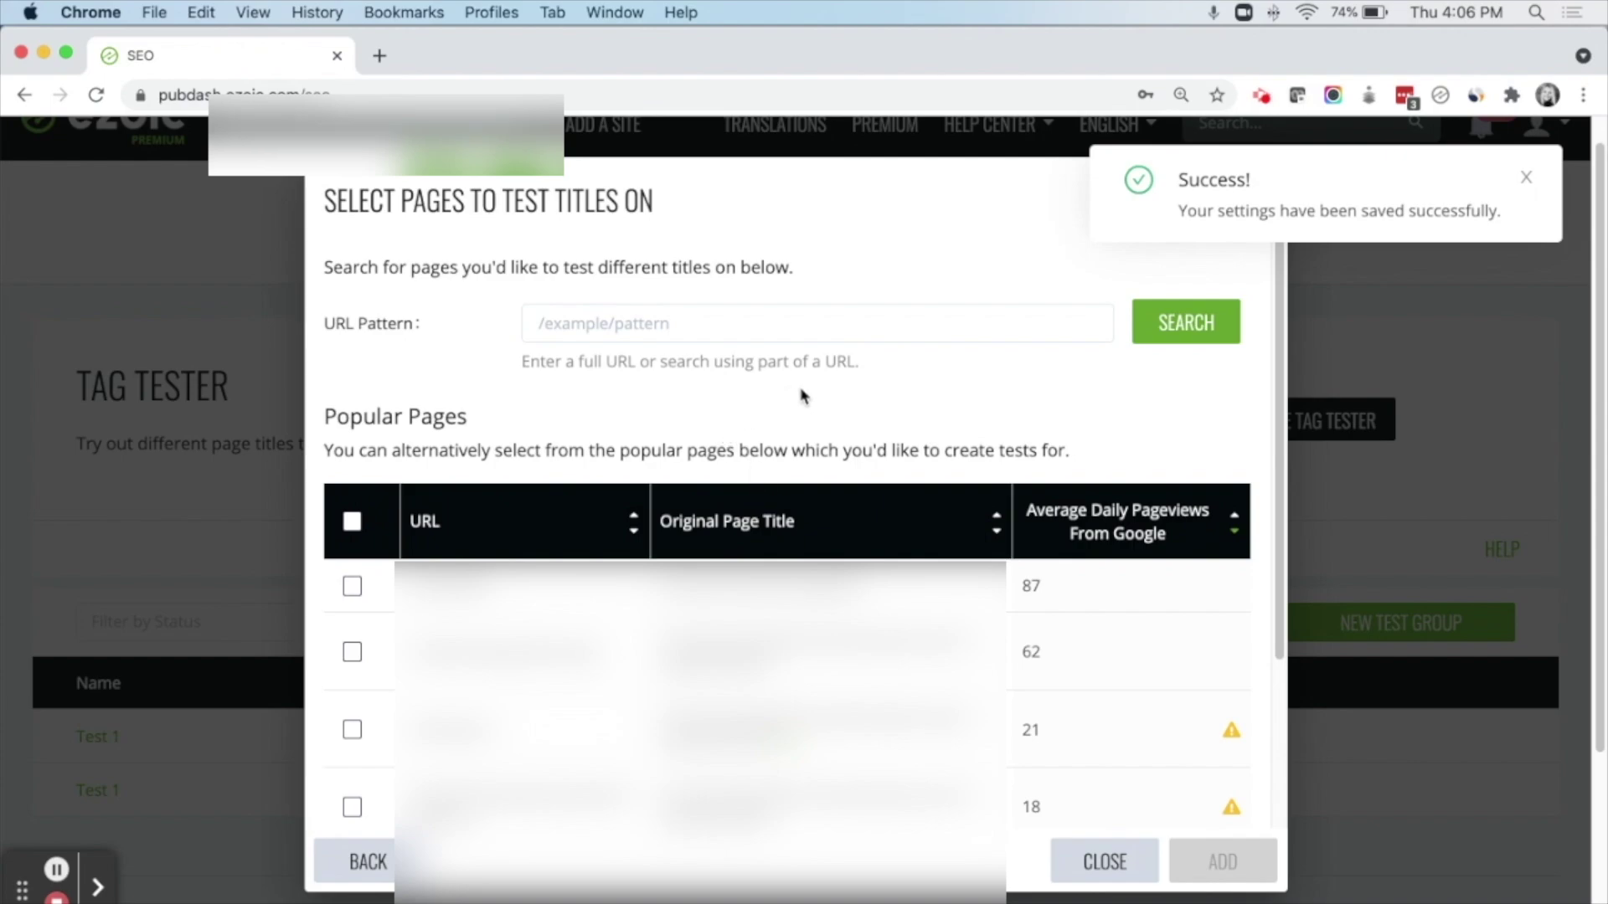
Step: Select the third popular page and add it to the Test 1 group
scroll(832, 495, down, 5)
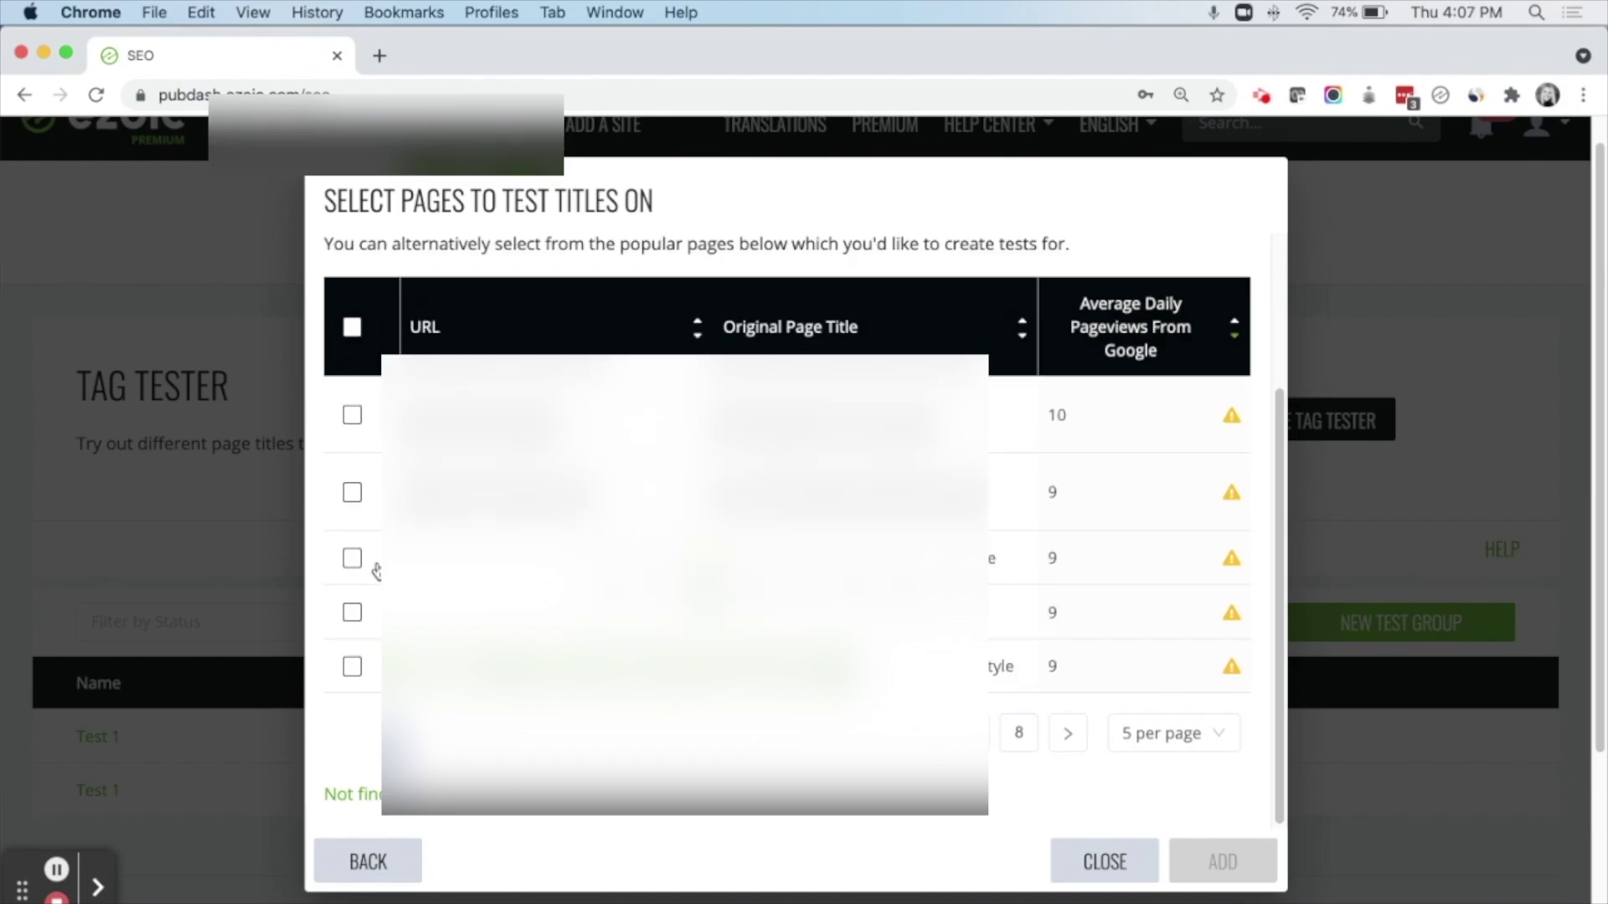
click(362, 566)
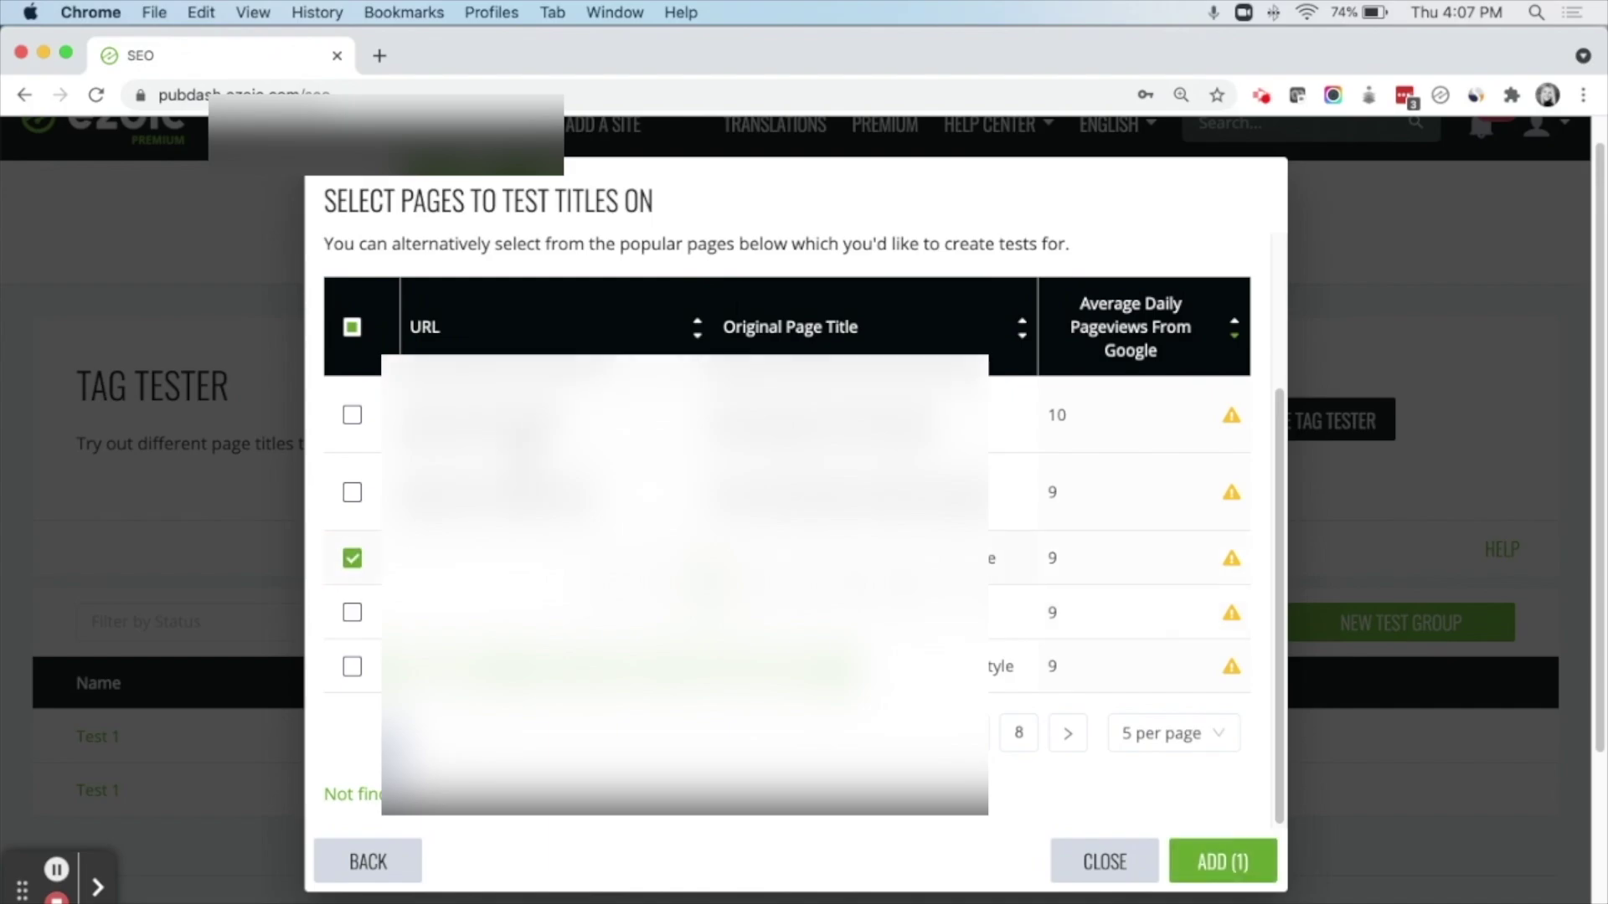
click(1244, 871)
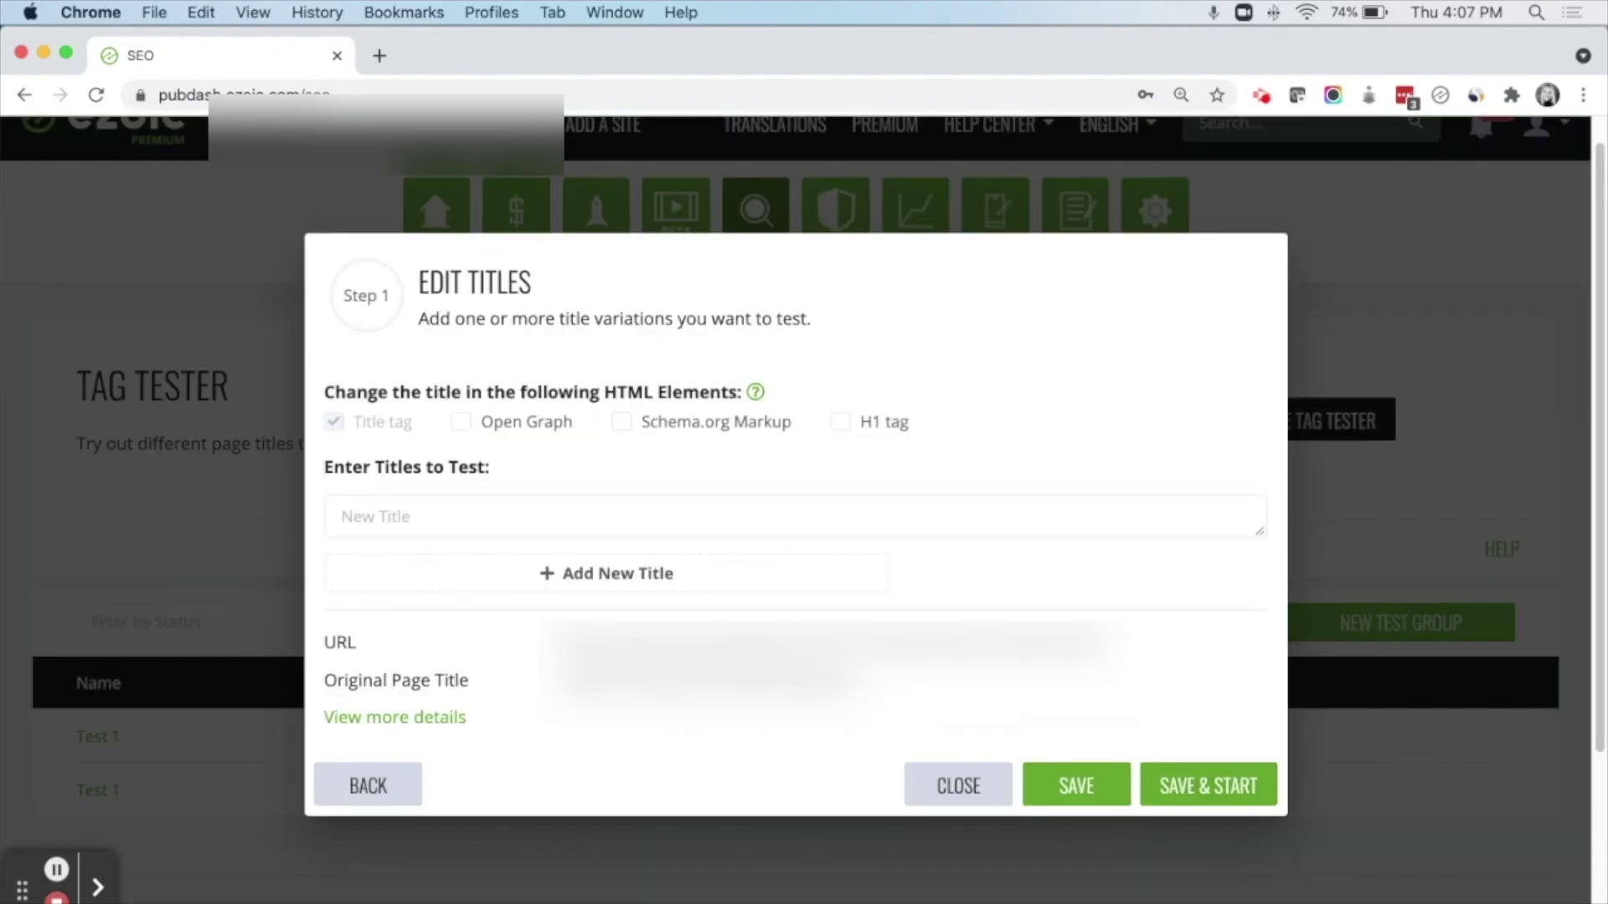
Step: Enter title variations 'Title 1' and 'Title 2', save them, and close the Edit Titles dialog
click(528, 519)
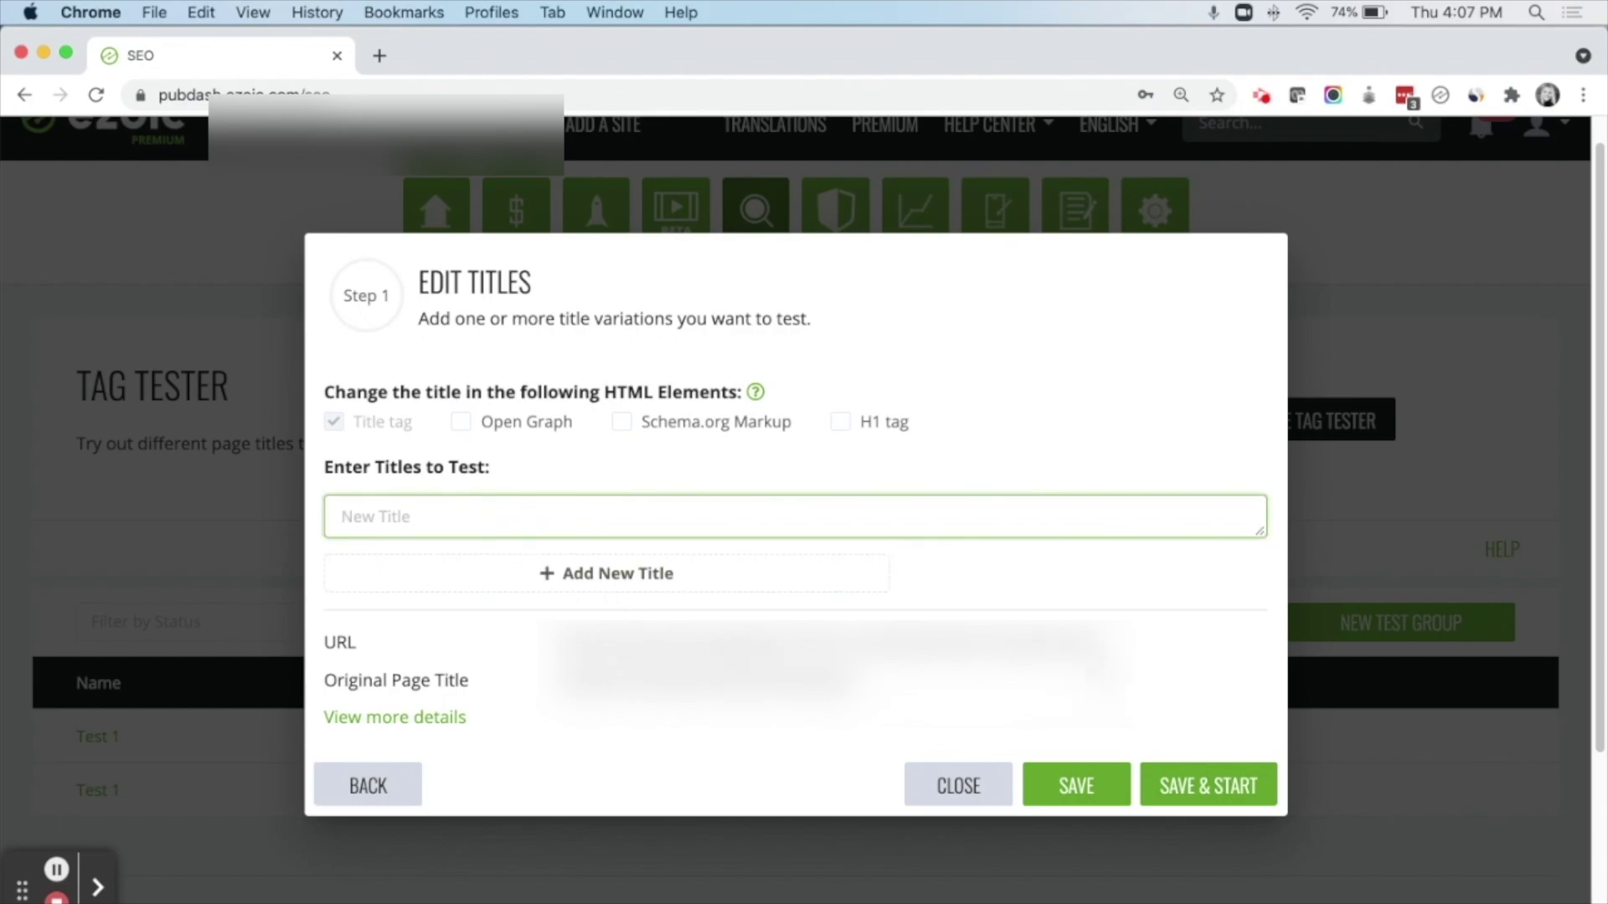
text(Title 1)
click(675, 583)
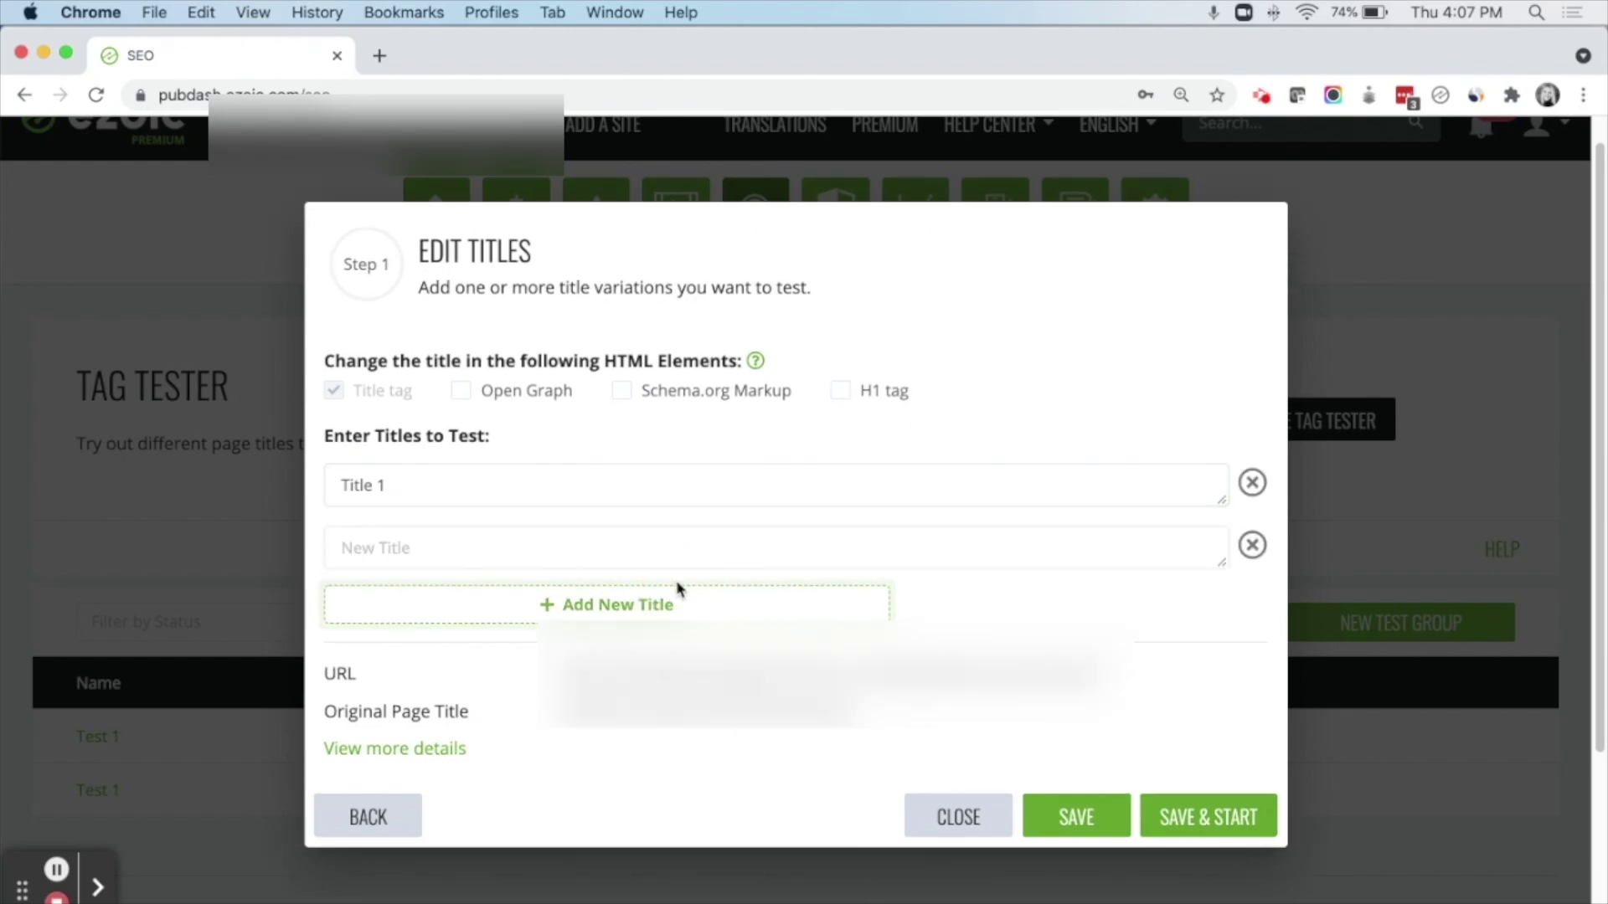
click(577, 540)
text(Title 2)
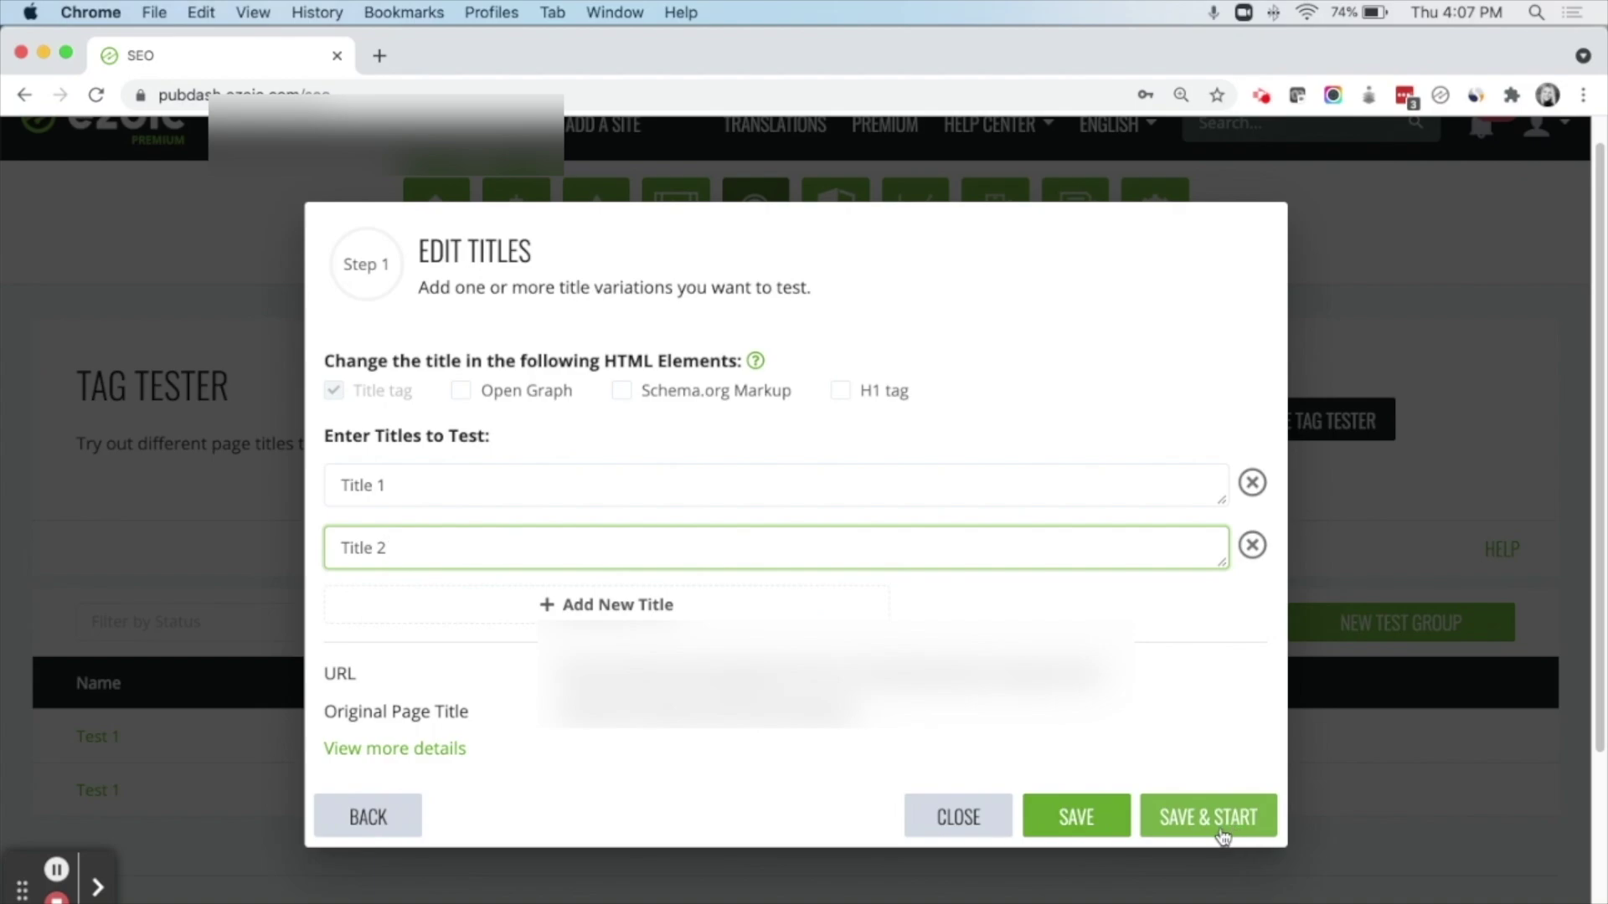
click(1062, 827)
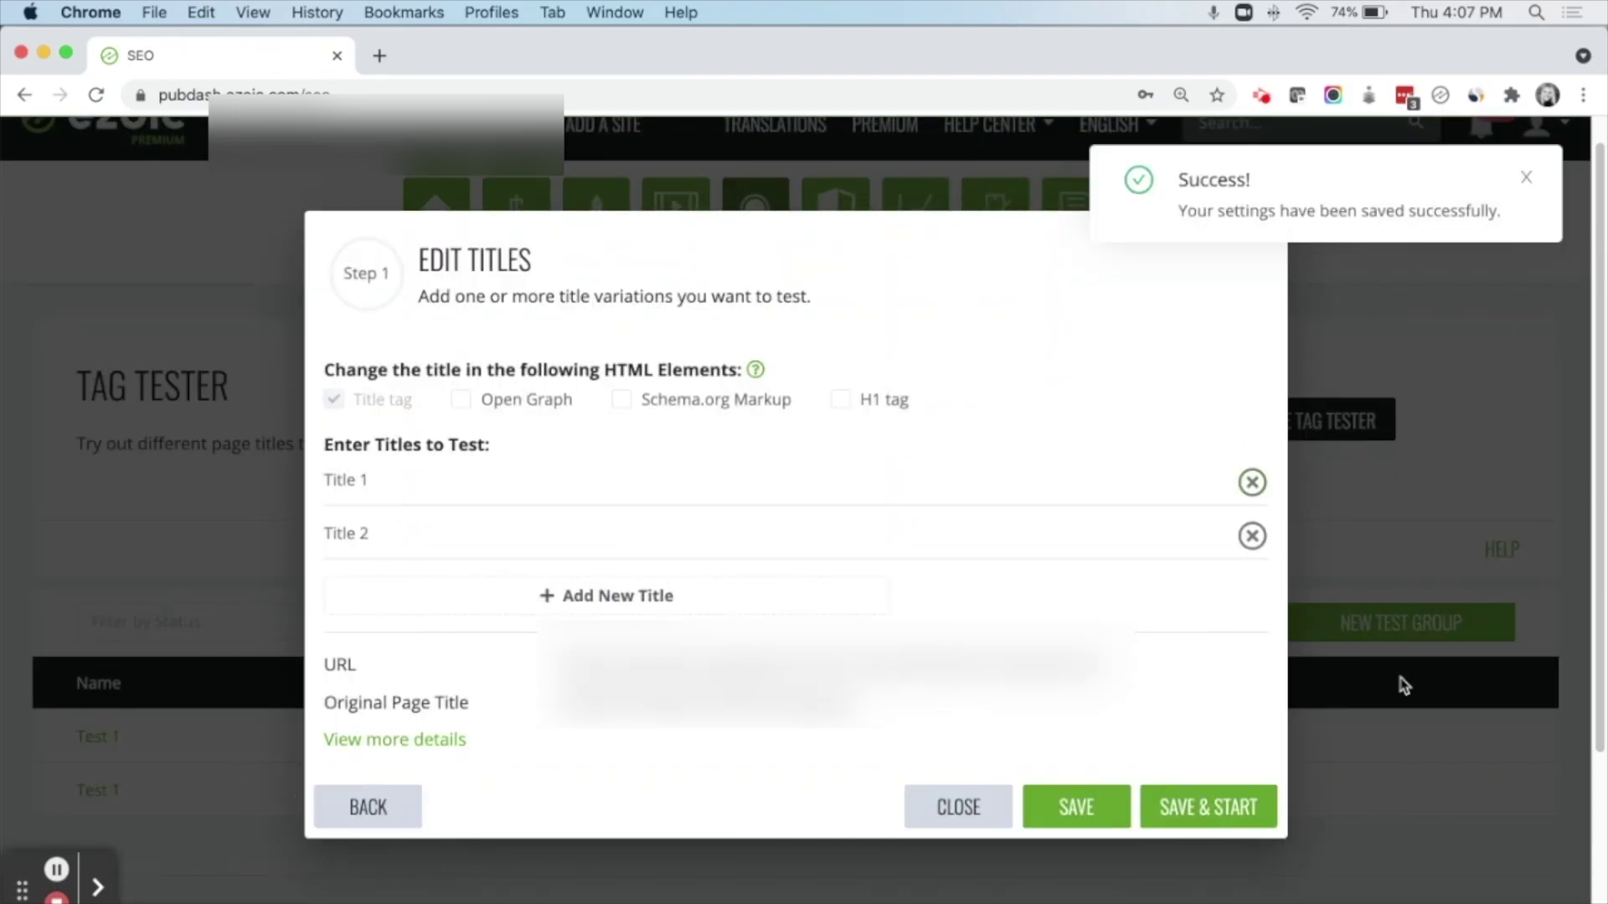
click(961, 809)
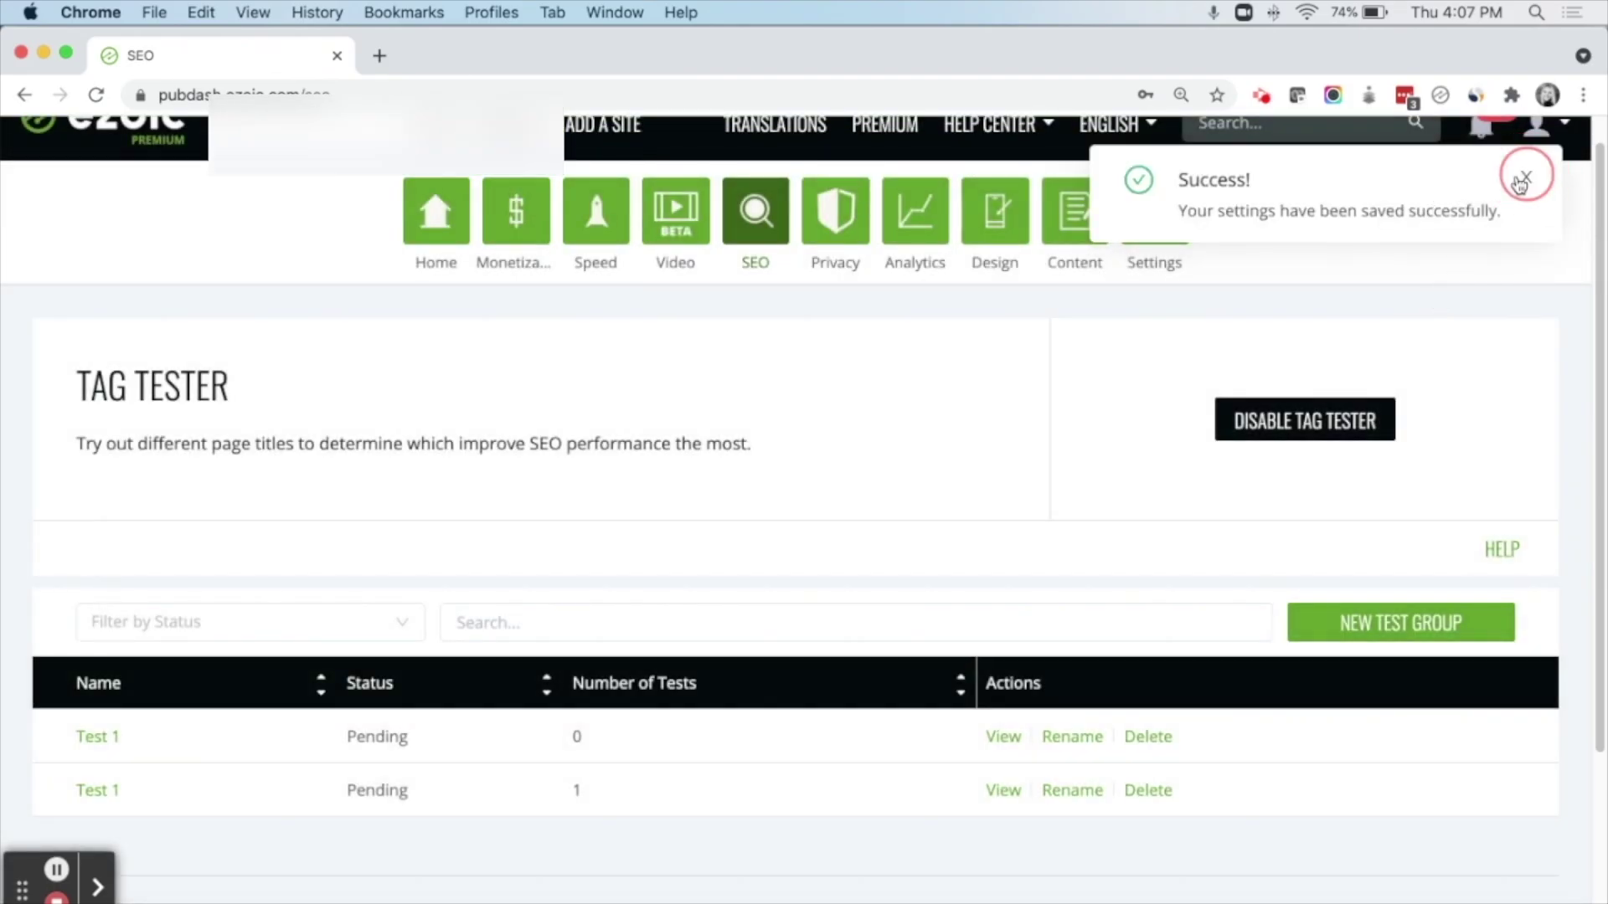
Step: Dismiss the success notice, view the Test 1 group's tests, and start the title test
click(1525, 175)
scroll(754, 753, down, 1)
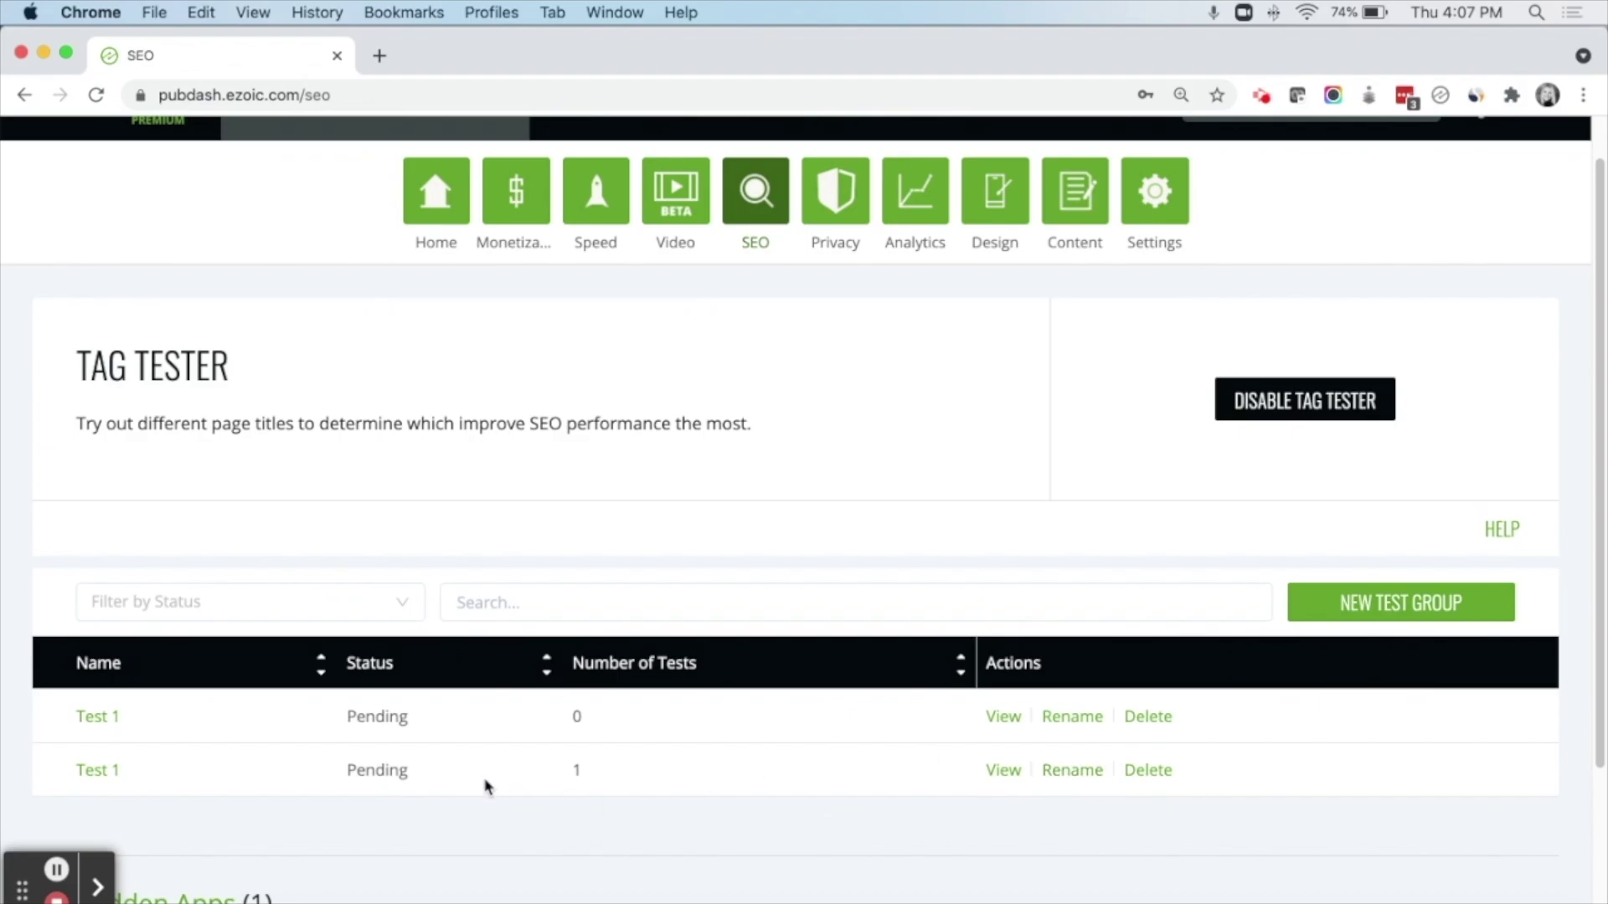
click(1001, 770)
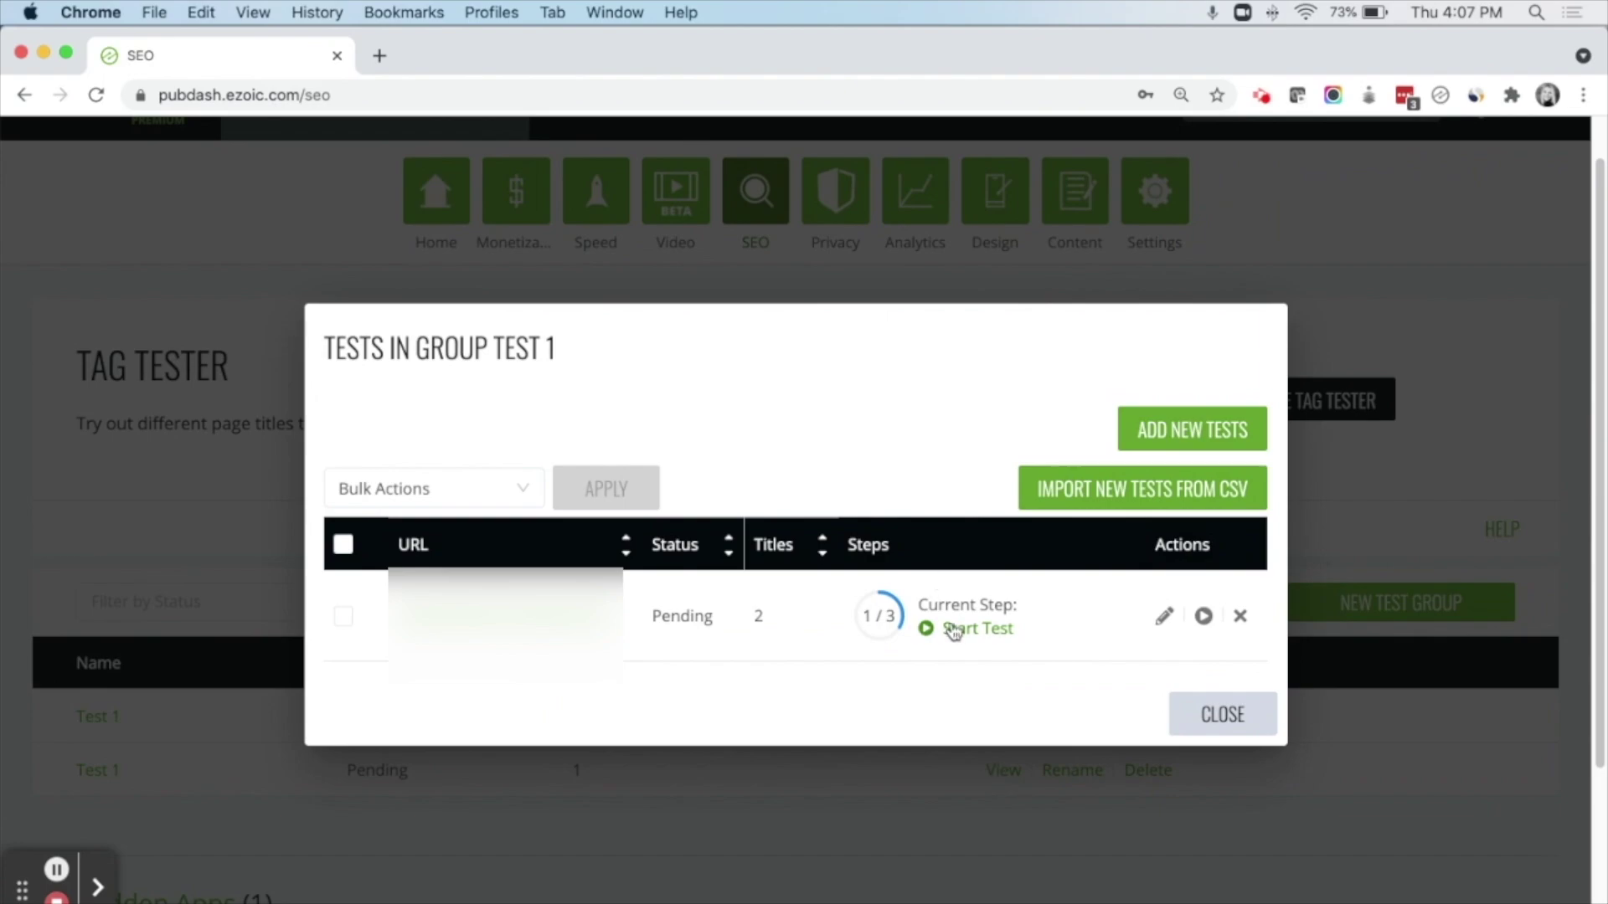
click(953, 630)
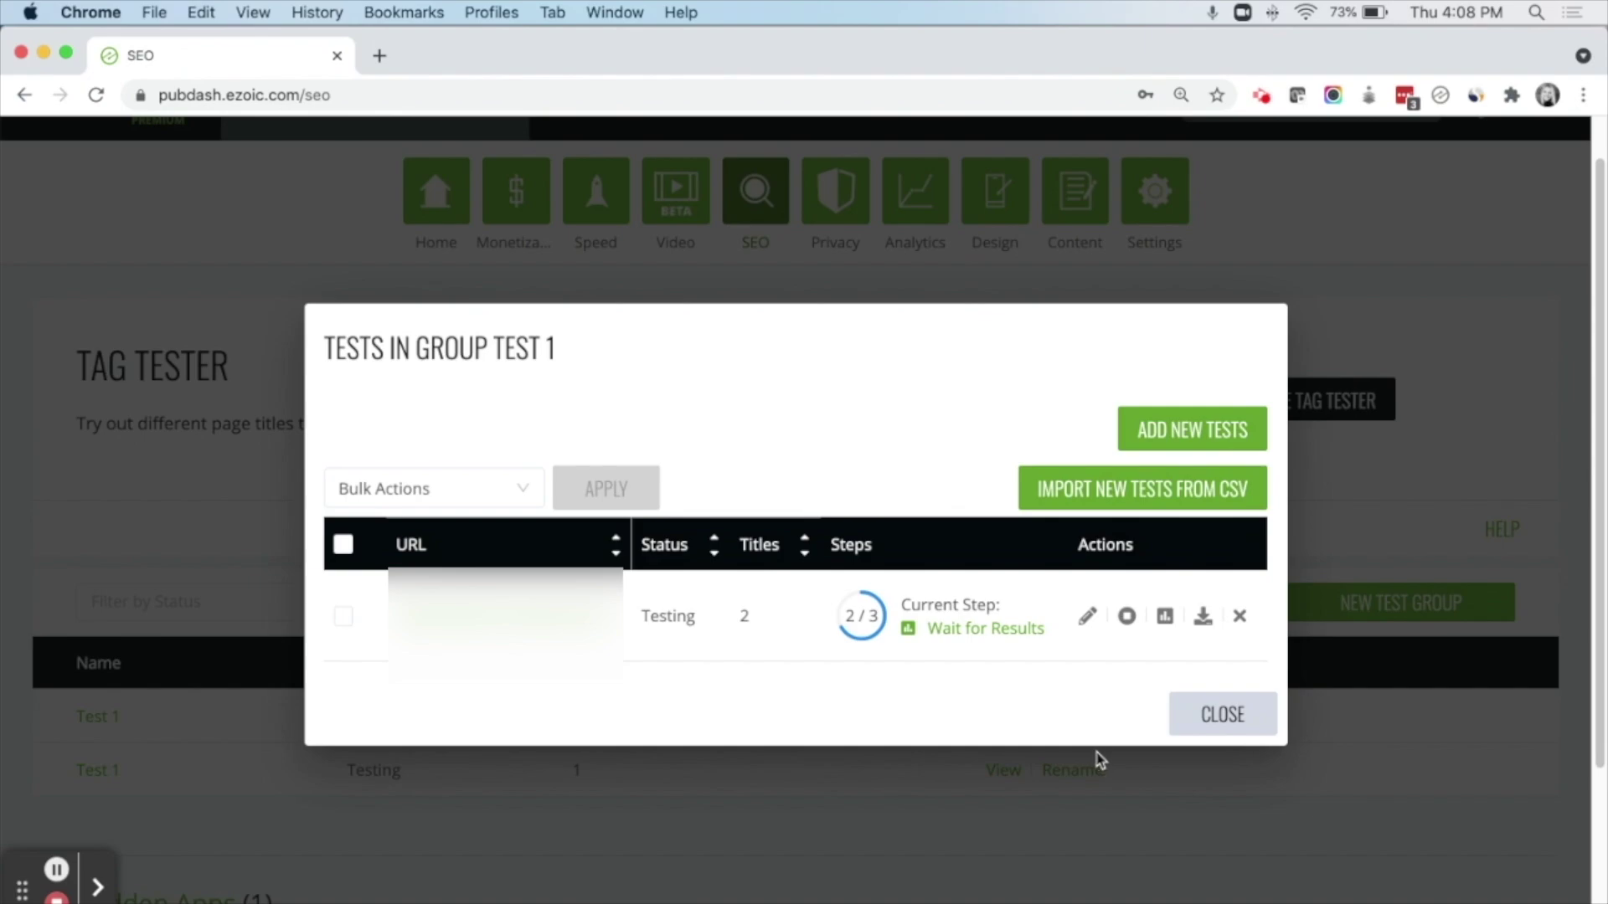
Step: Close the Test 1 test list and return to the Tag Tester groups table
click(1099, 759)
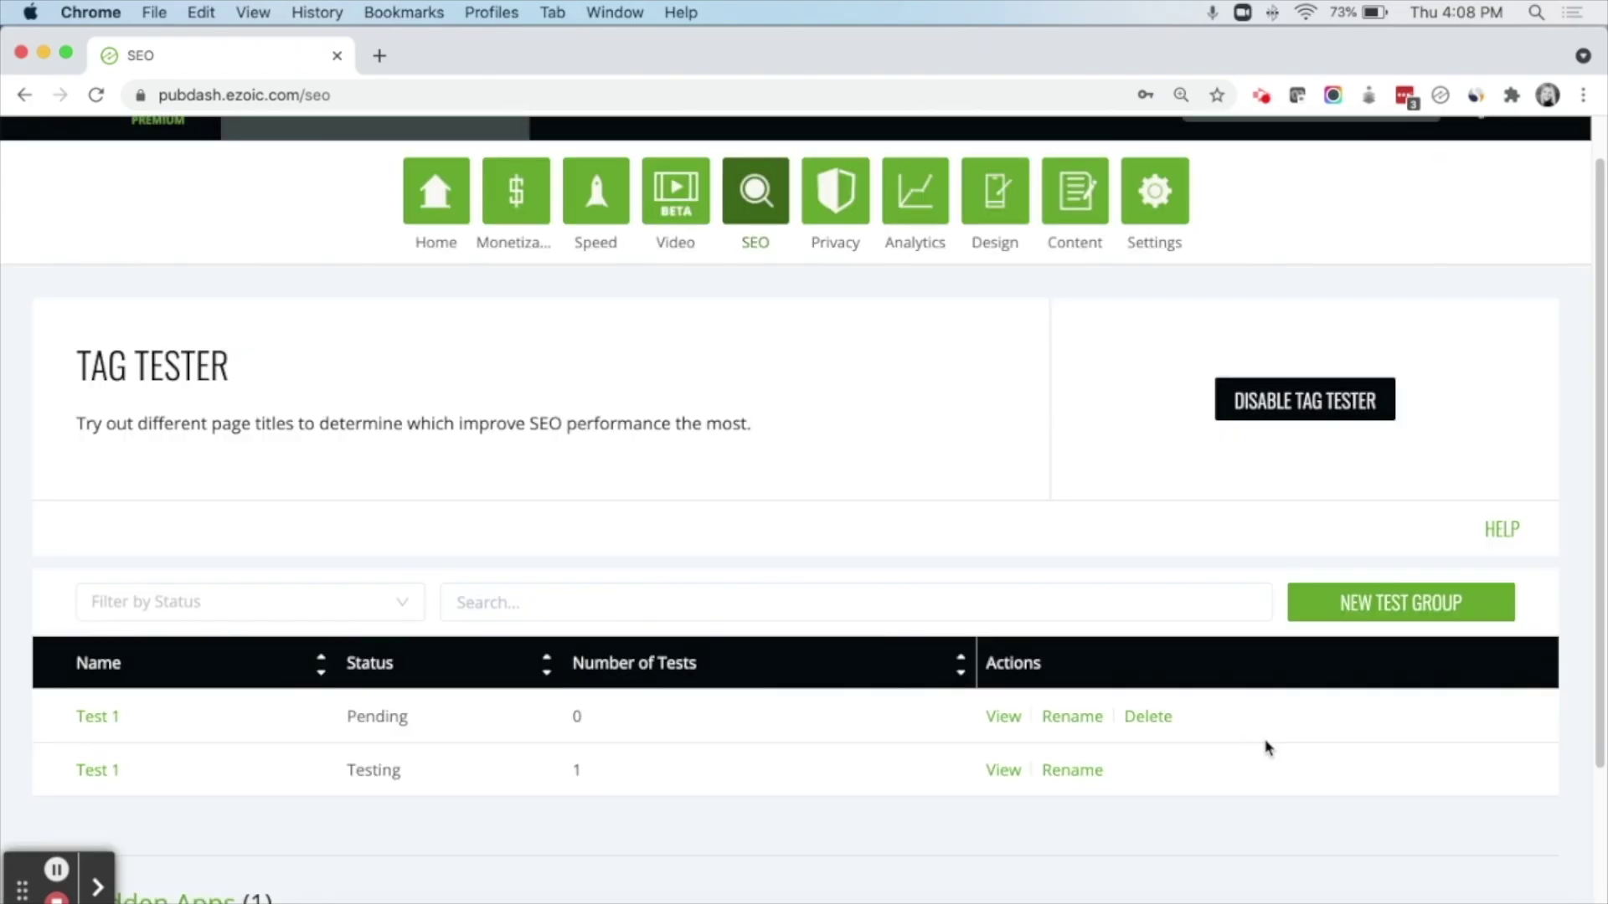
scroll(1221, 677, down, 3)
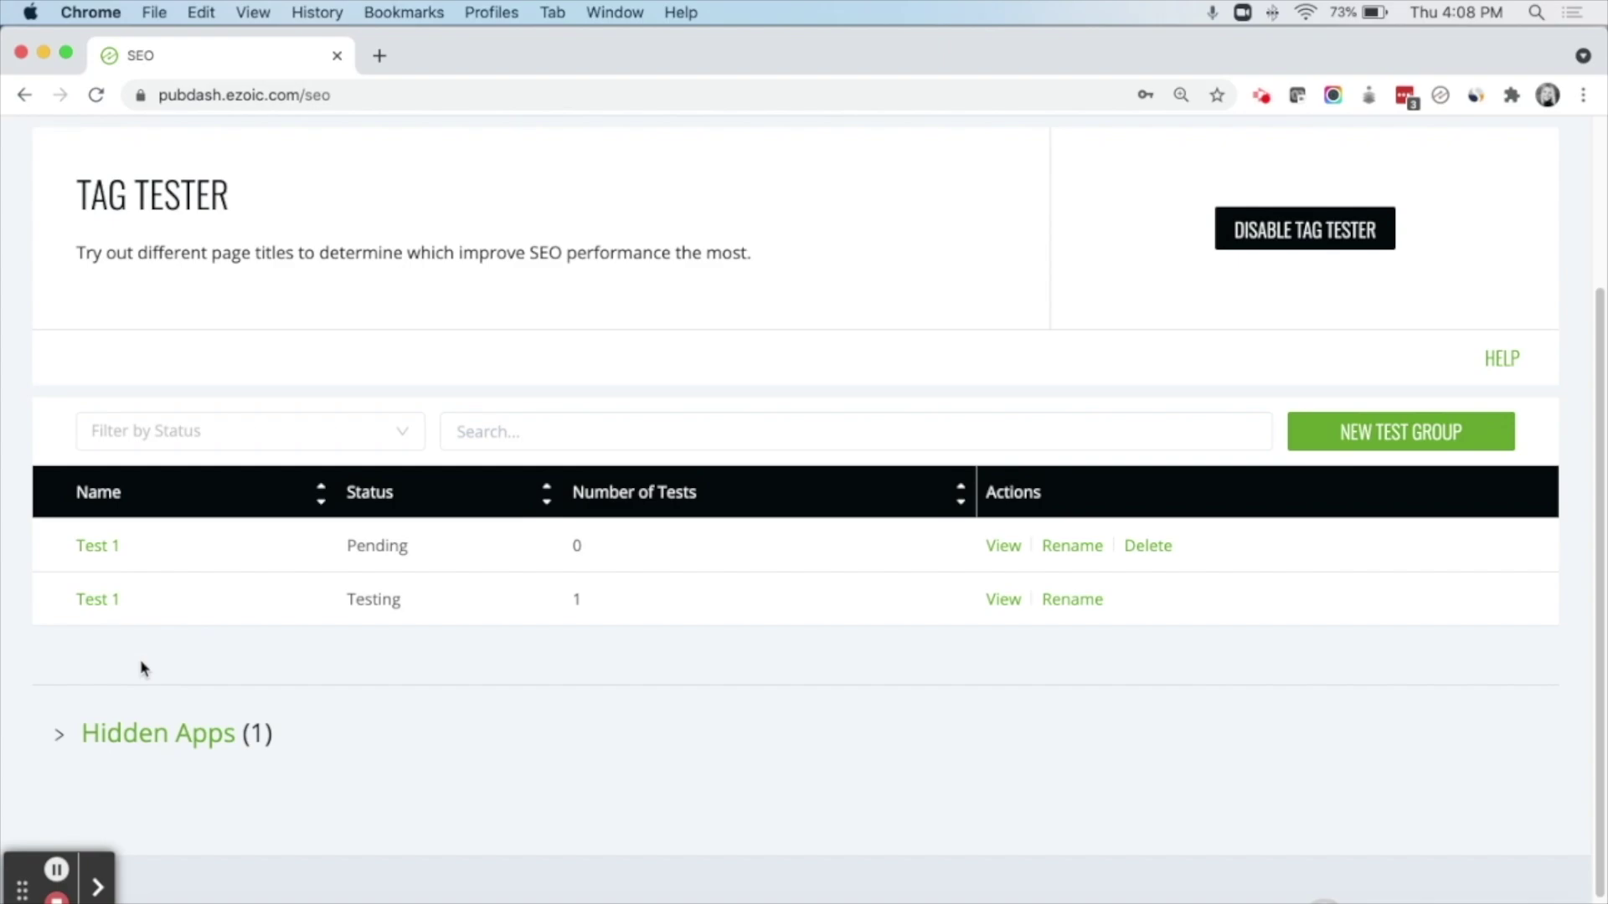
scroll(139, 660, up, 3)
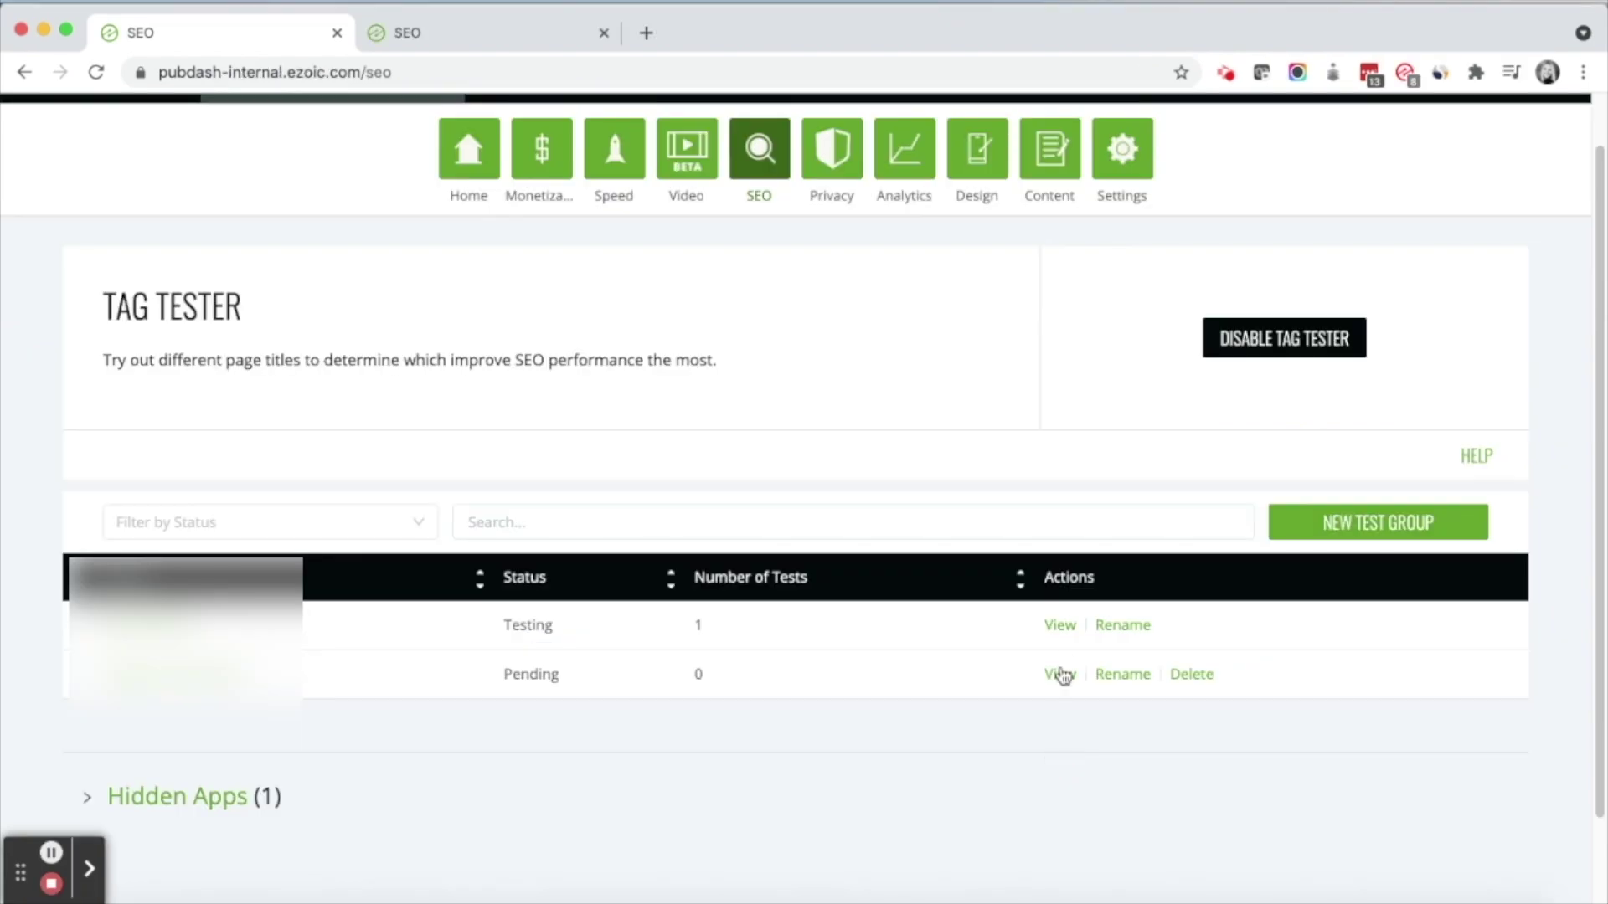
Step: Open the results of the running test in the Testing group
click(1059, 624)
click(1005, 595)
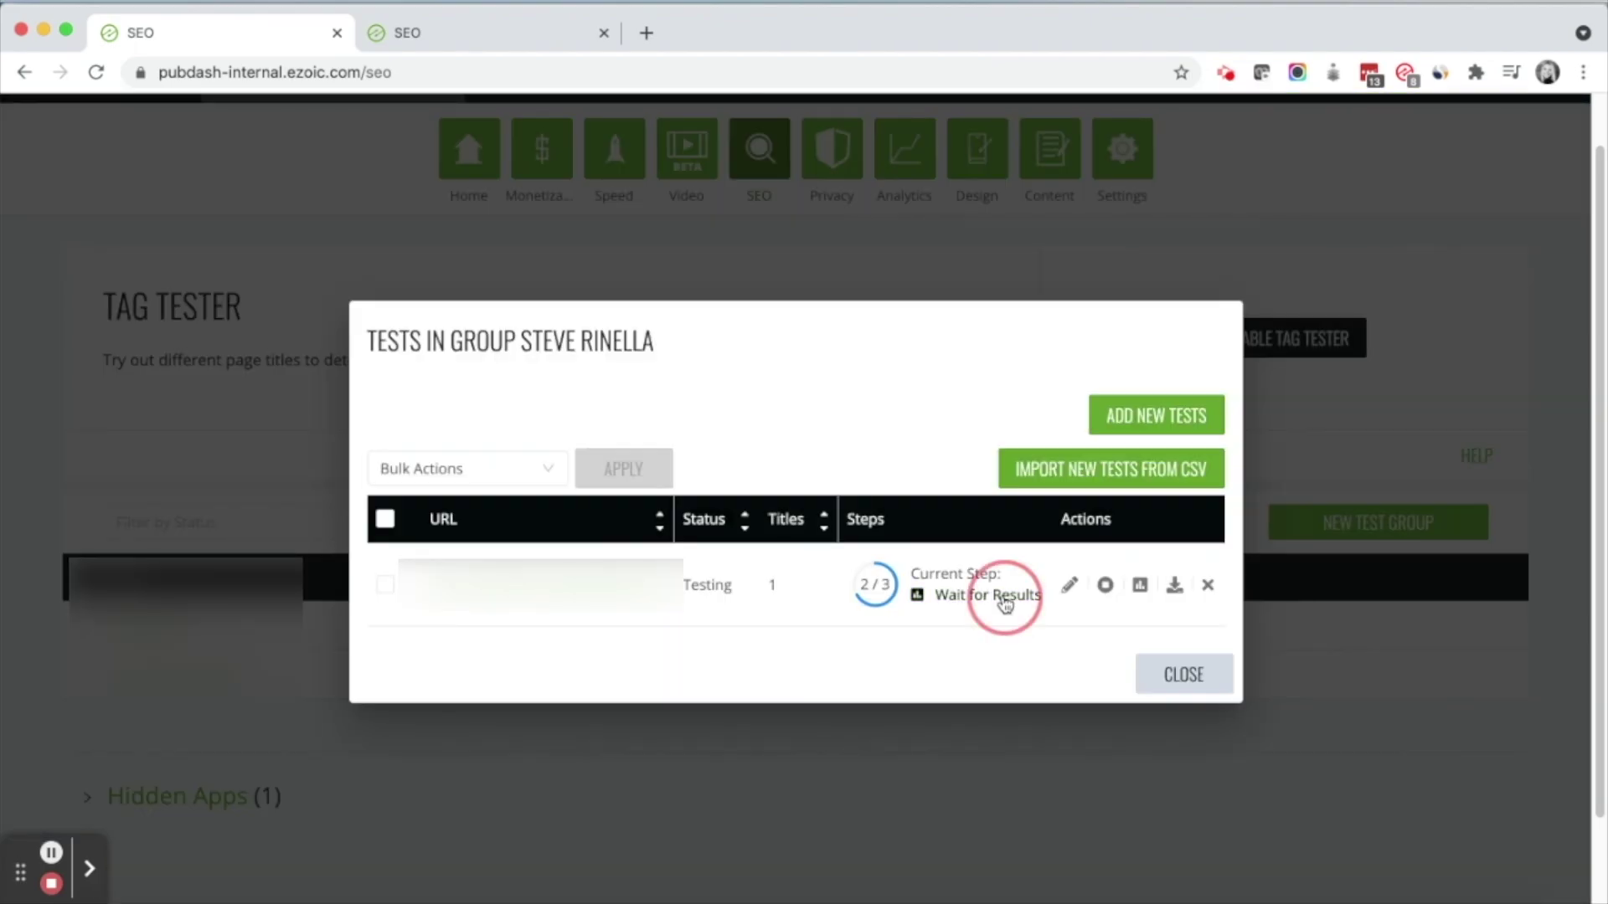
scroll(1236, 629, down, 2)
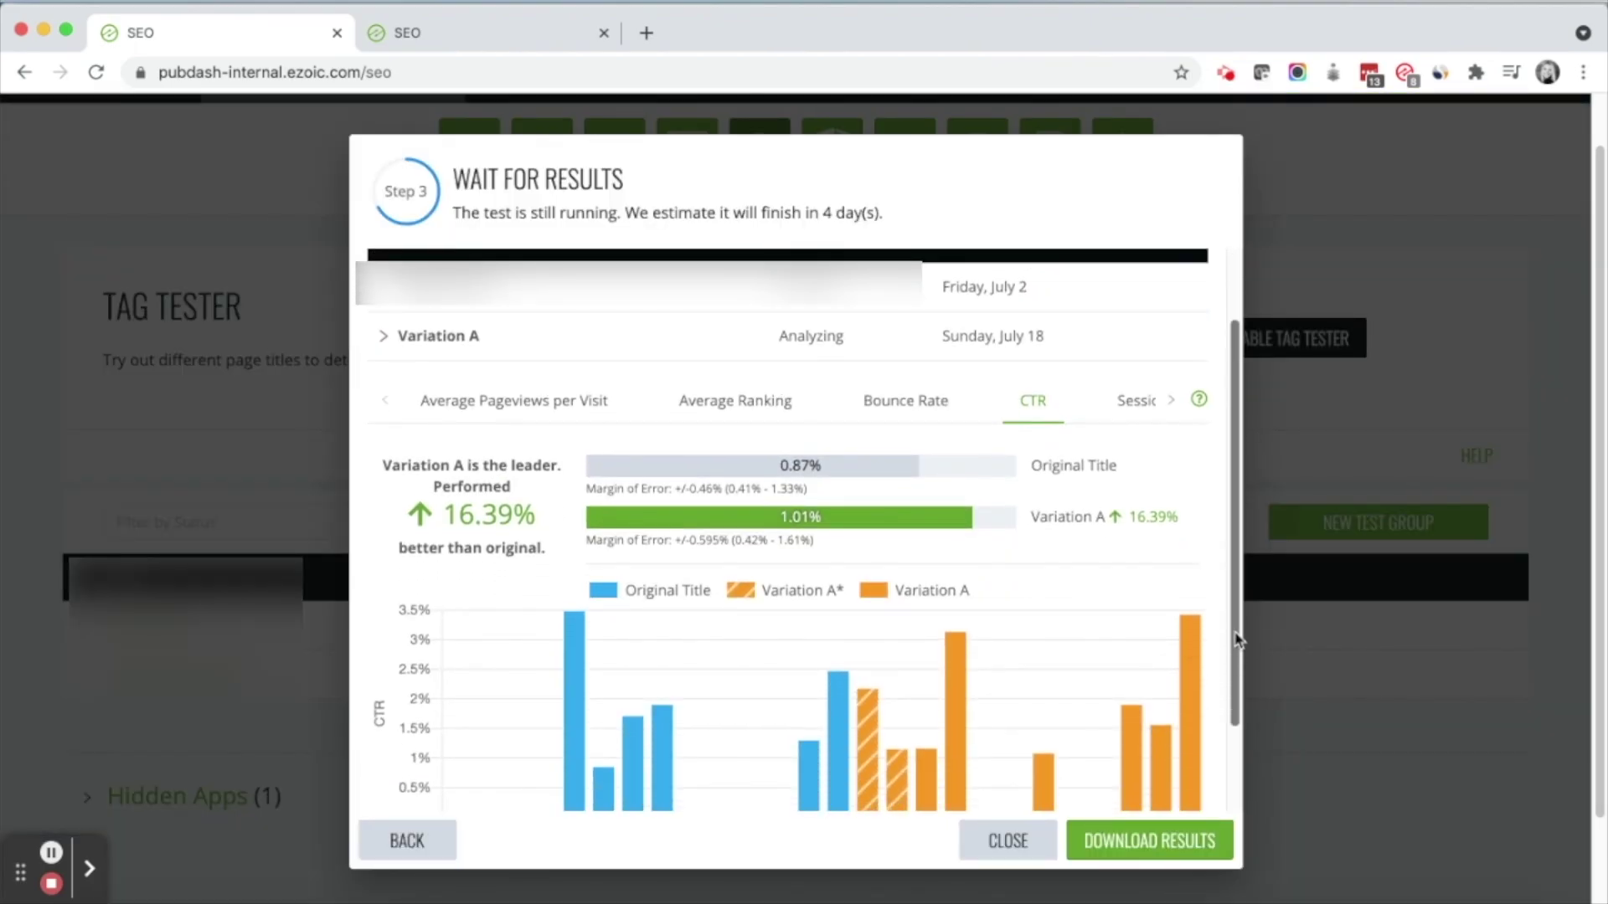
scroll(1238, 646, up, 2)
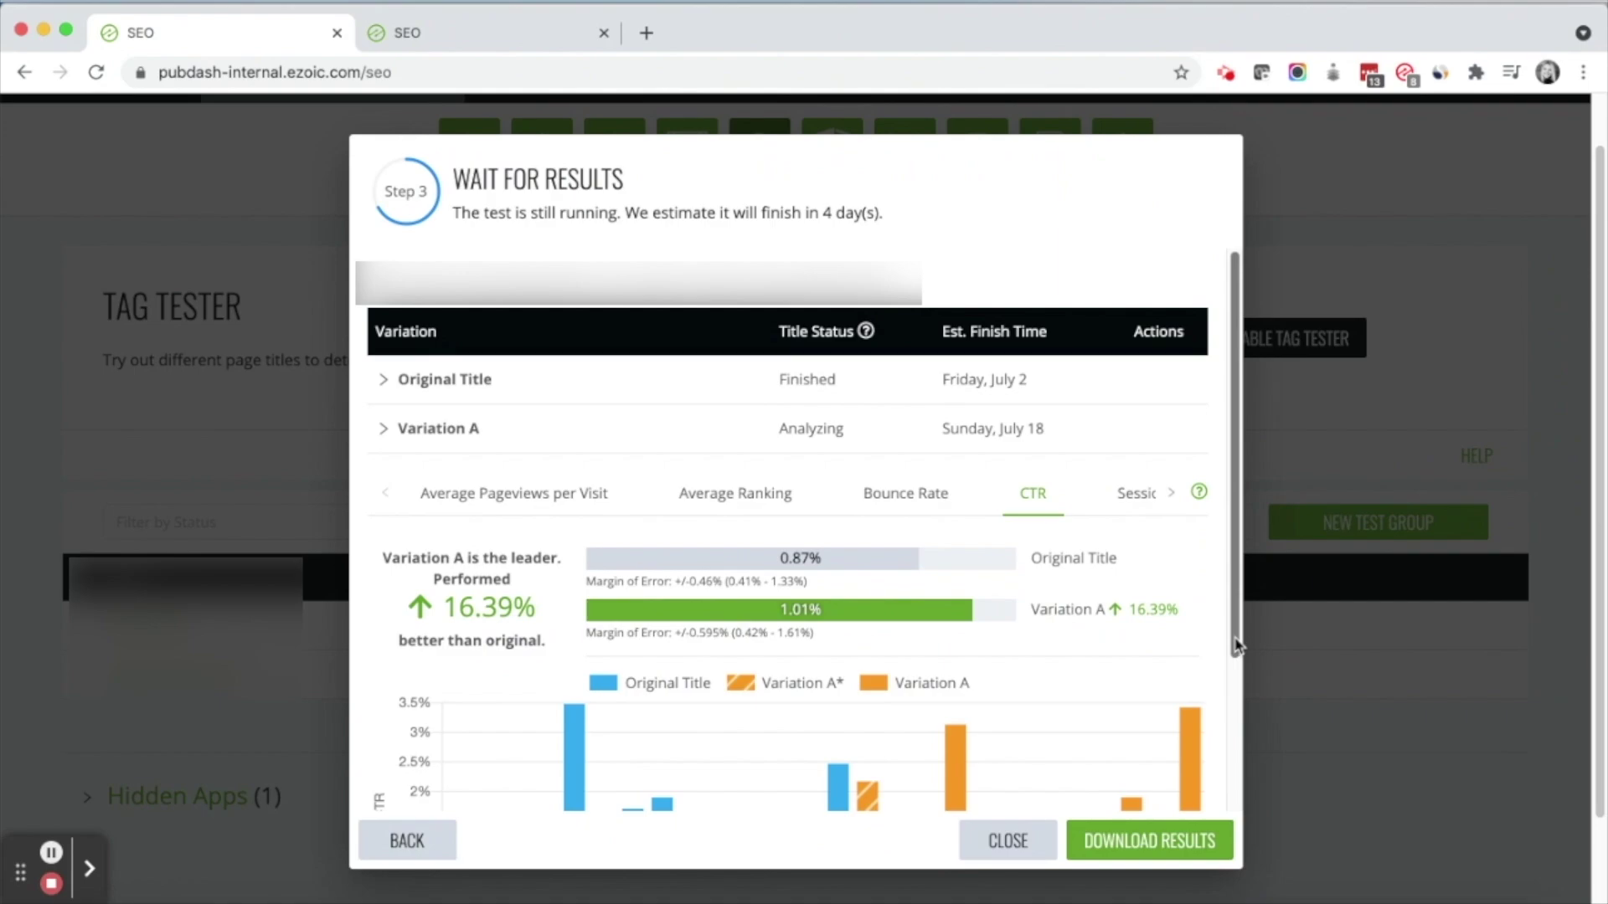
scroll(1238, 652, down, 1)
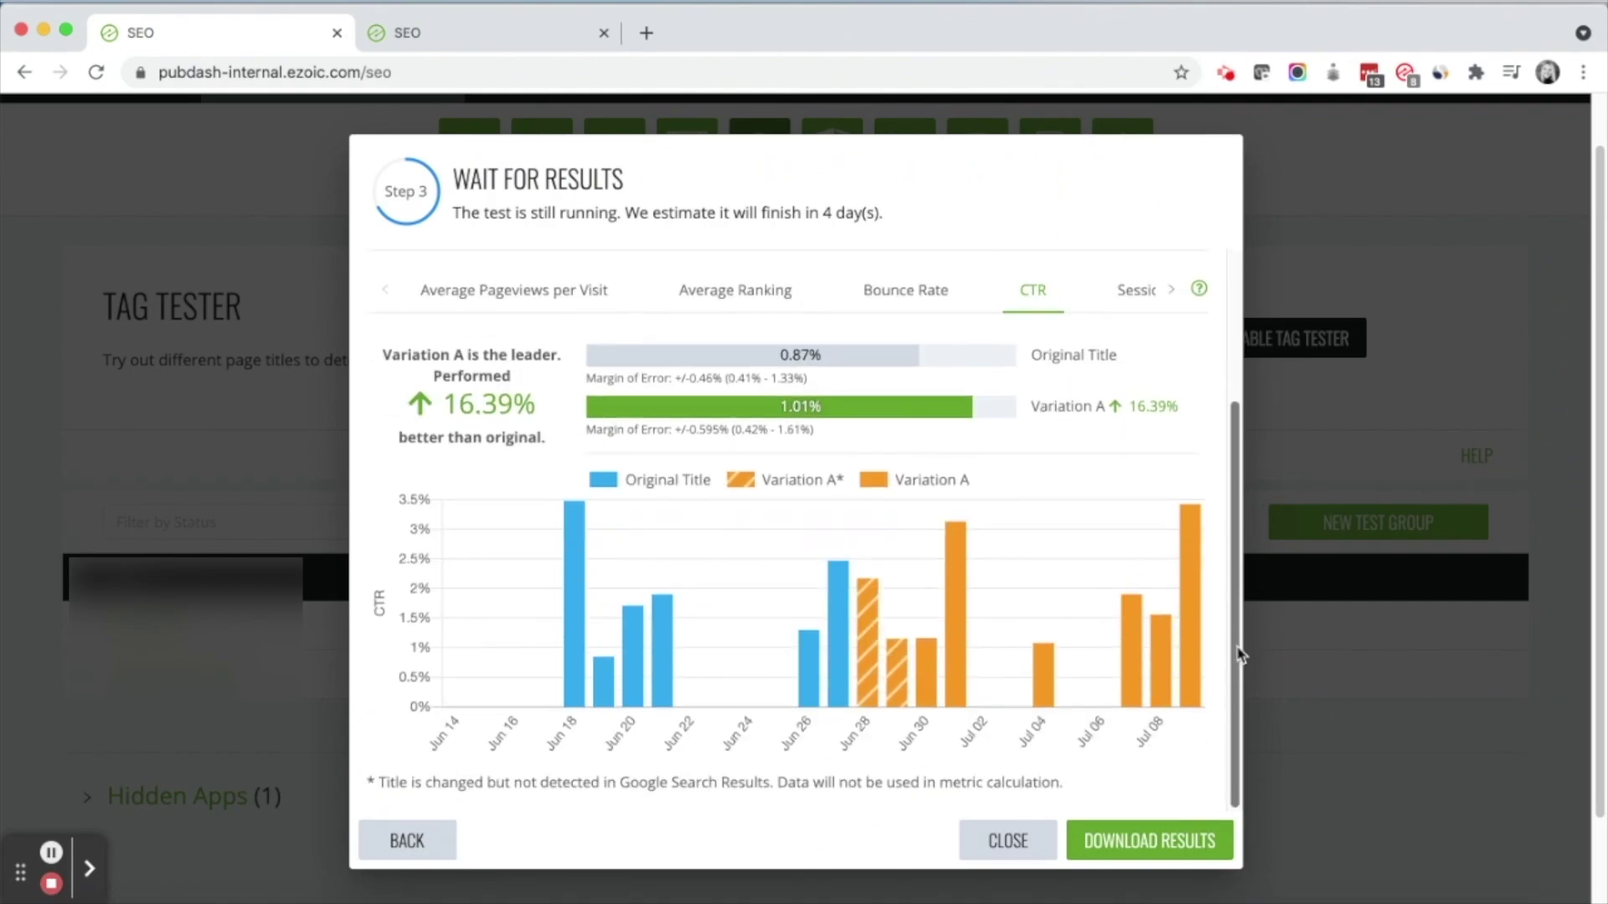
Step: Compare Original Title and Variation A on pageviews, ranking, bounce rate, CTR, session count and Total Score
click(460, 305)
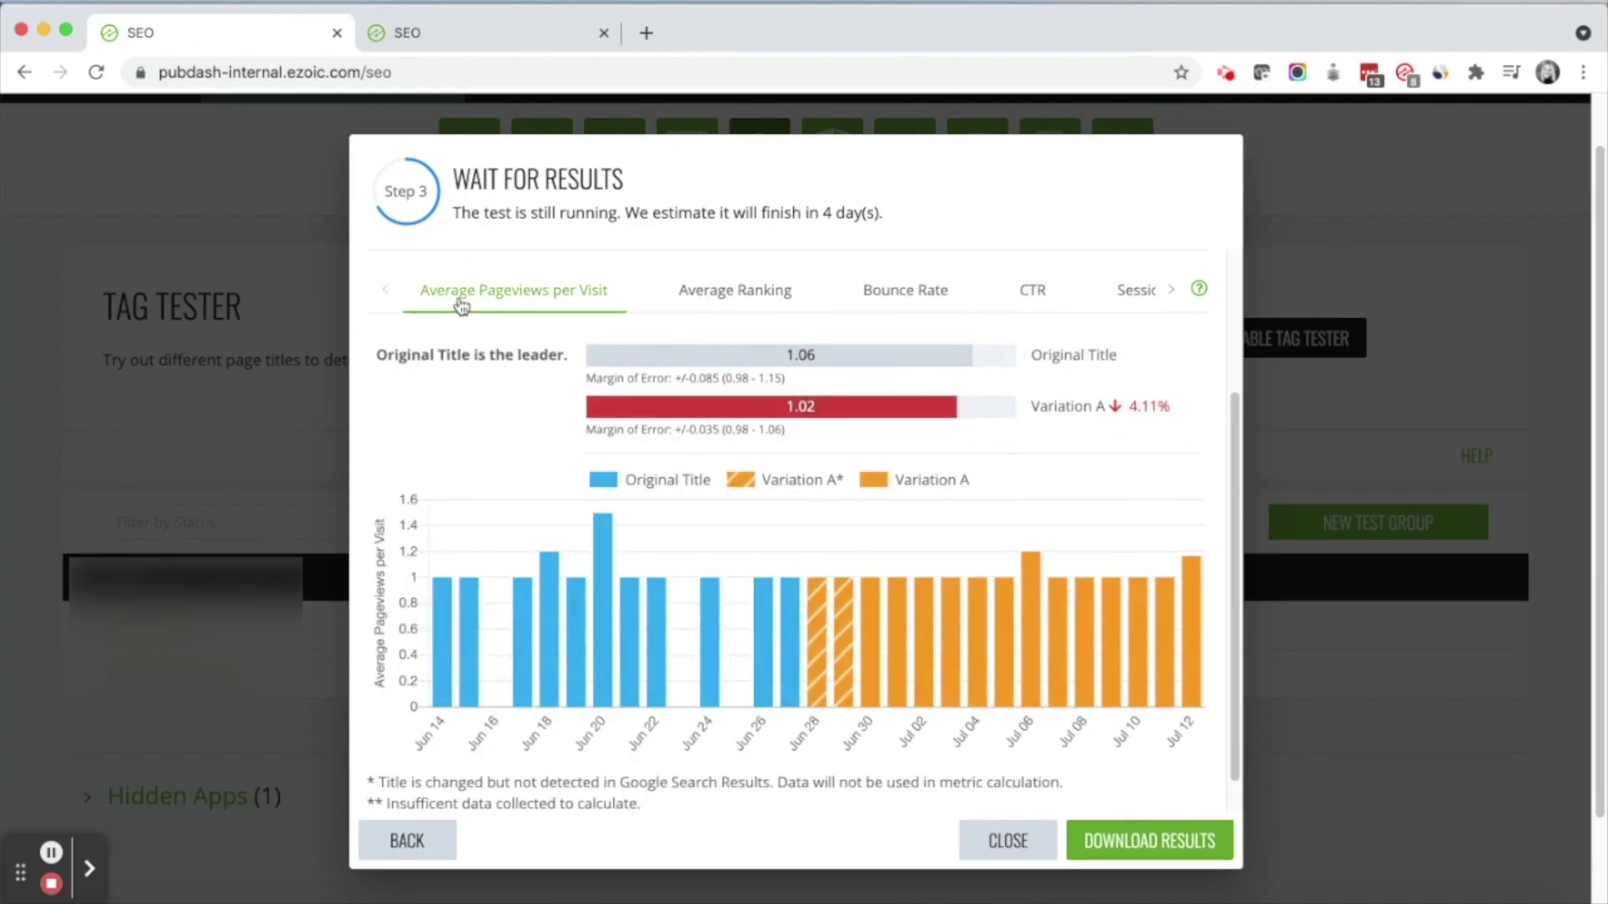
click(720, 307)
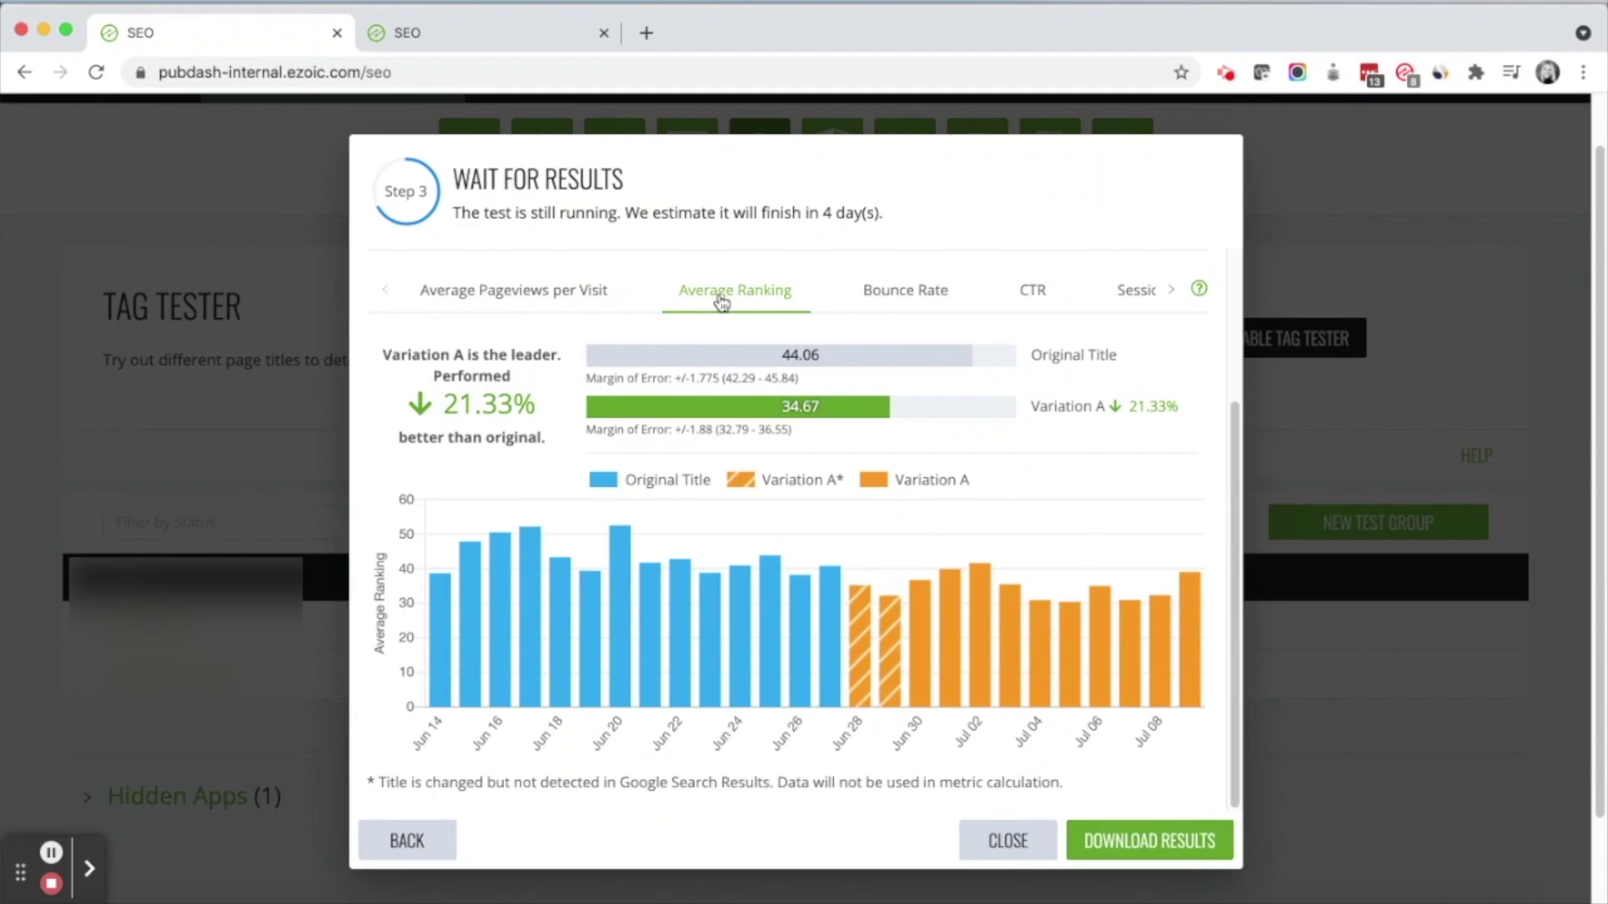
click(935, 291)
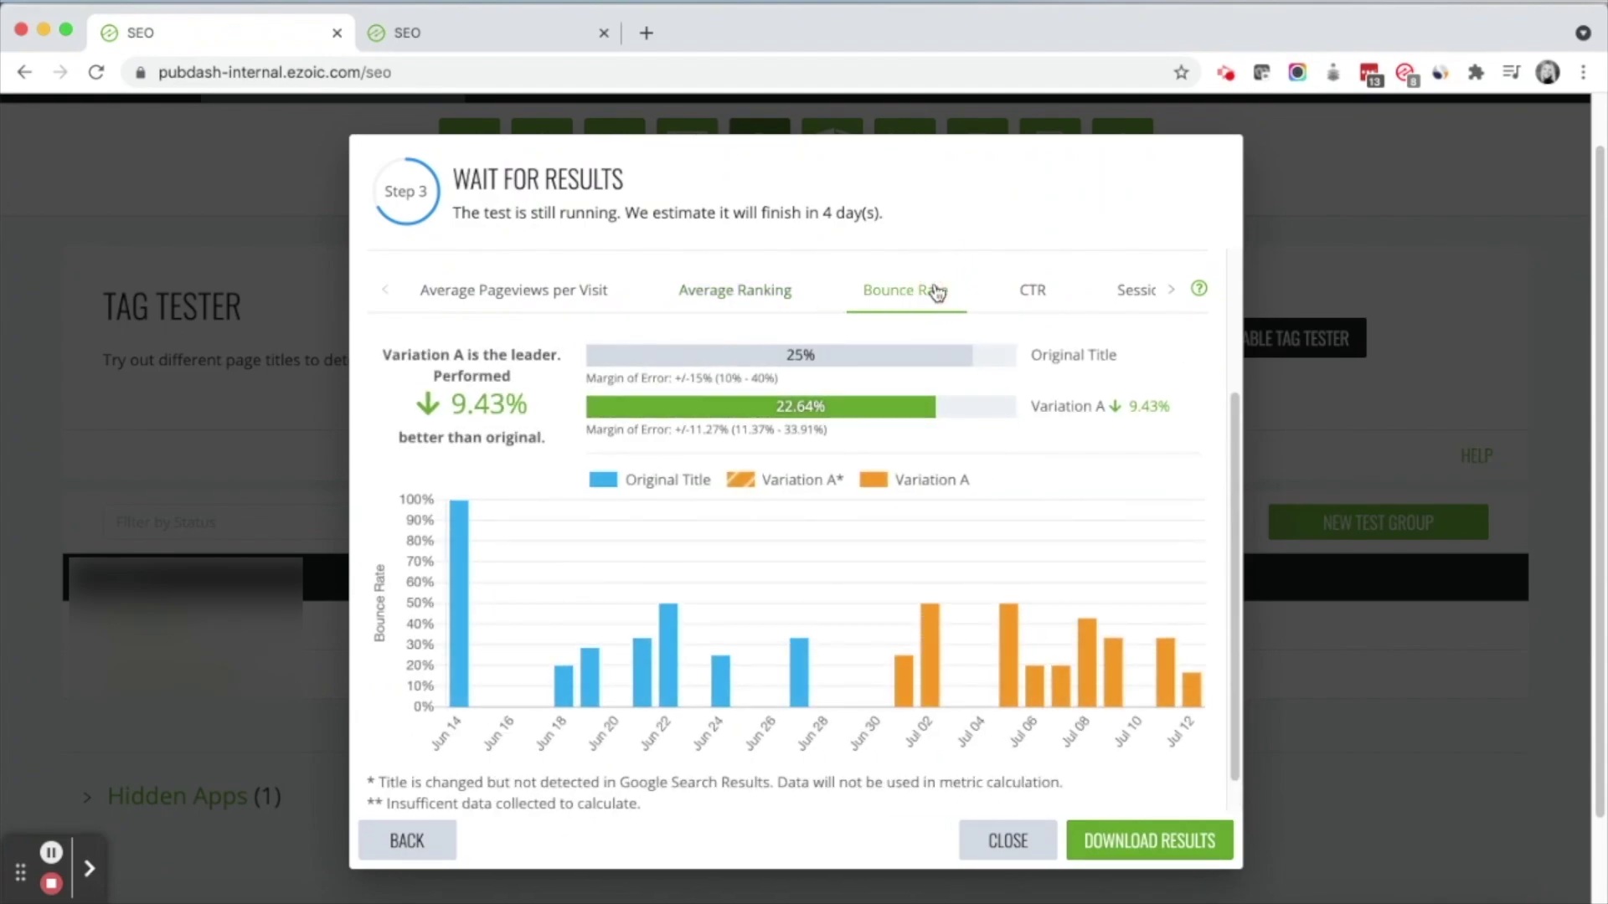
click(1031, 294)
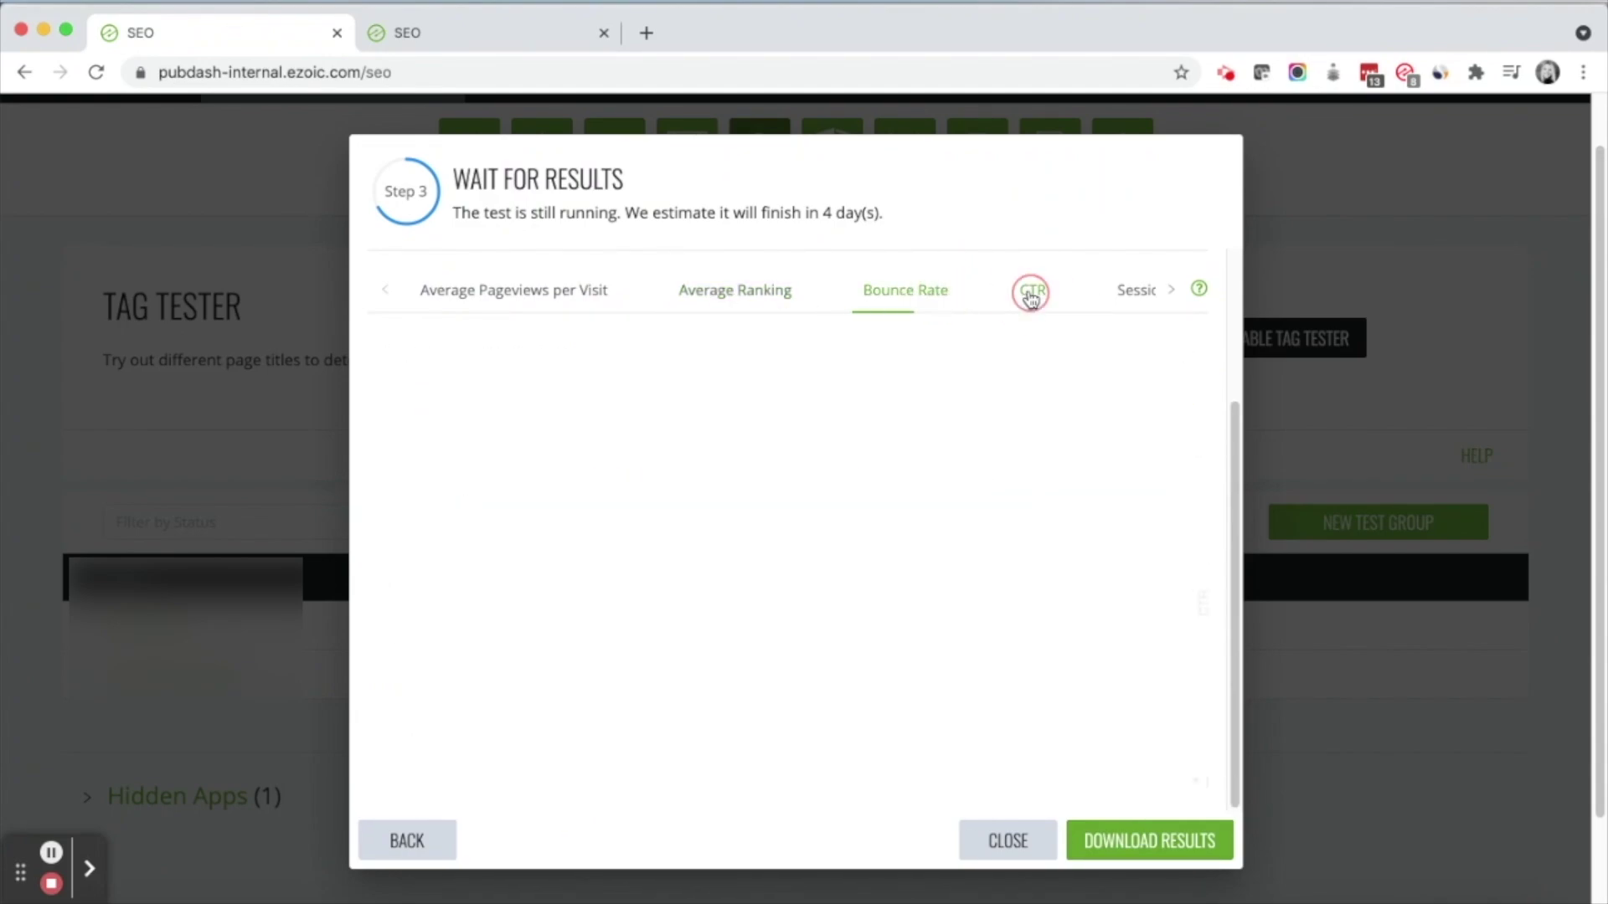
click(1117, 295)
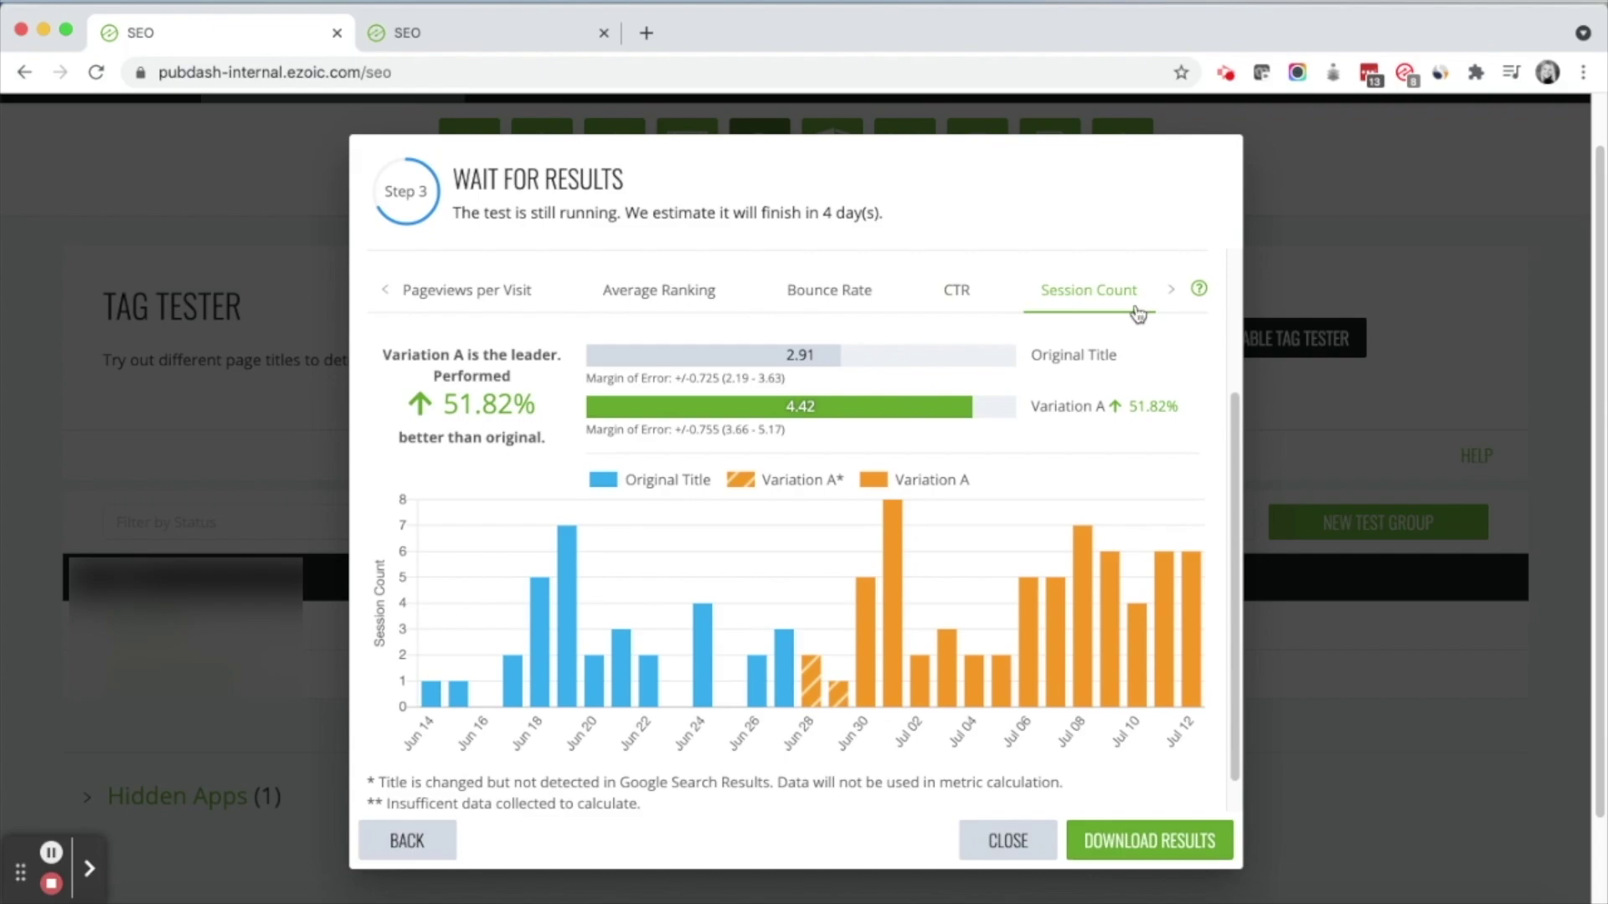
click(1169, 295)
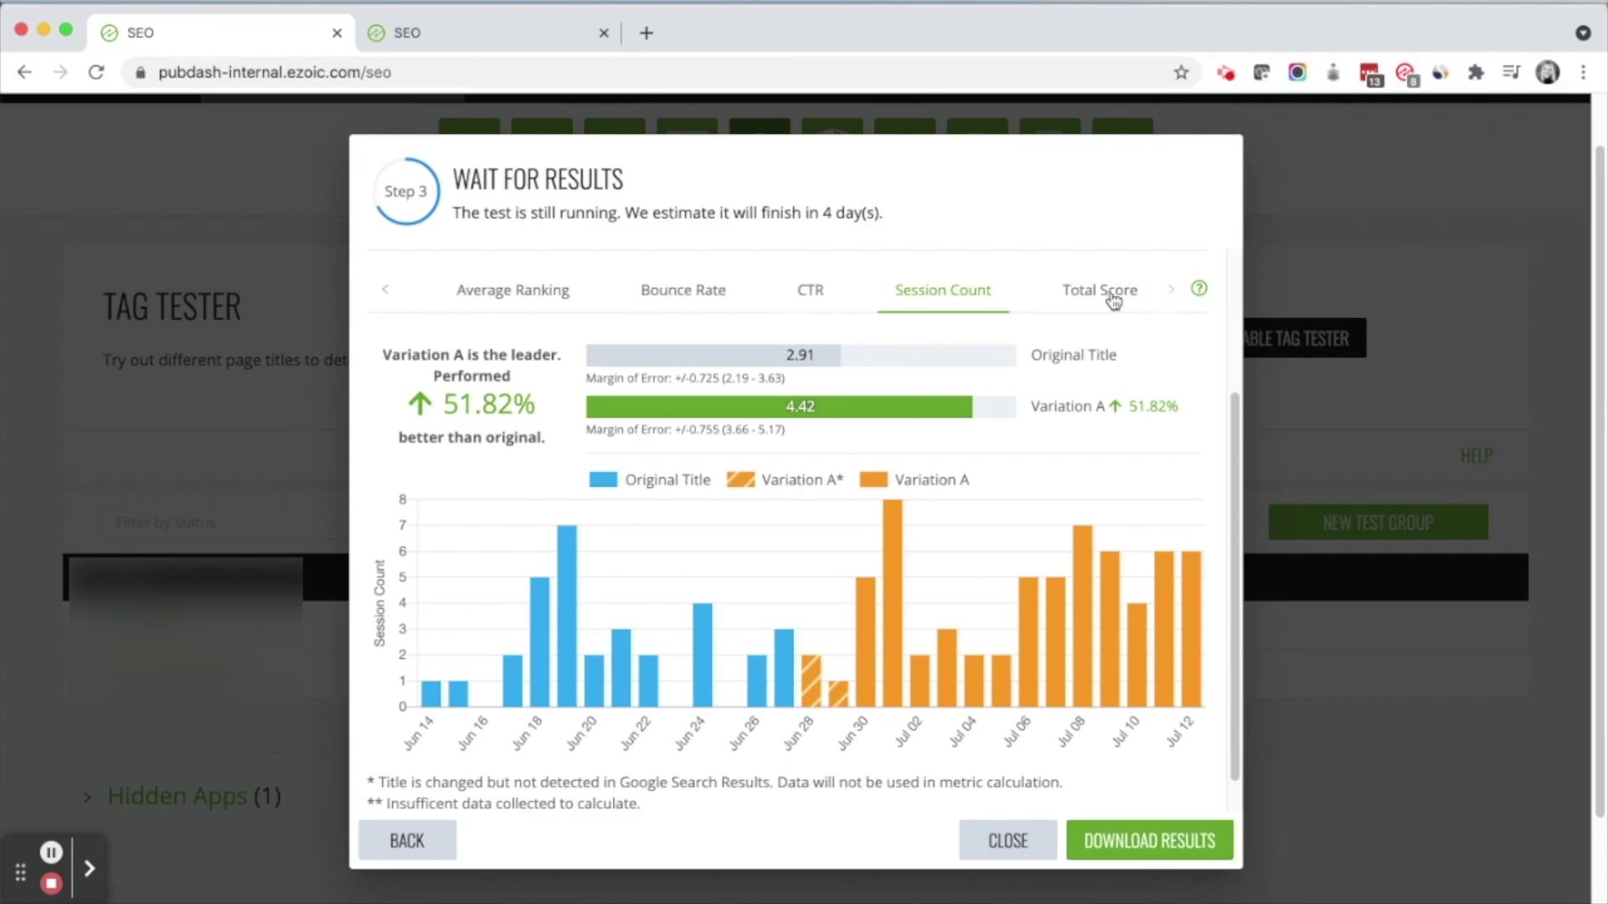
click(1098, 293)
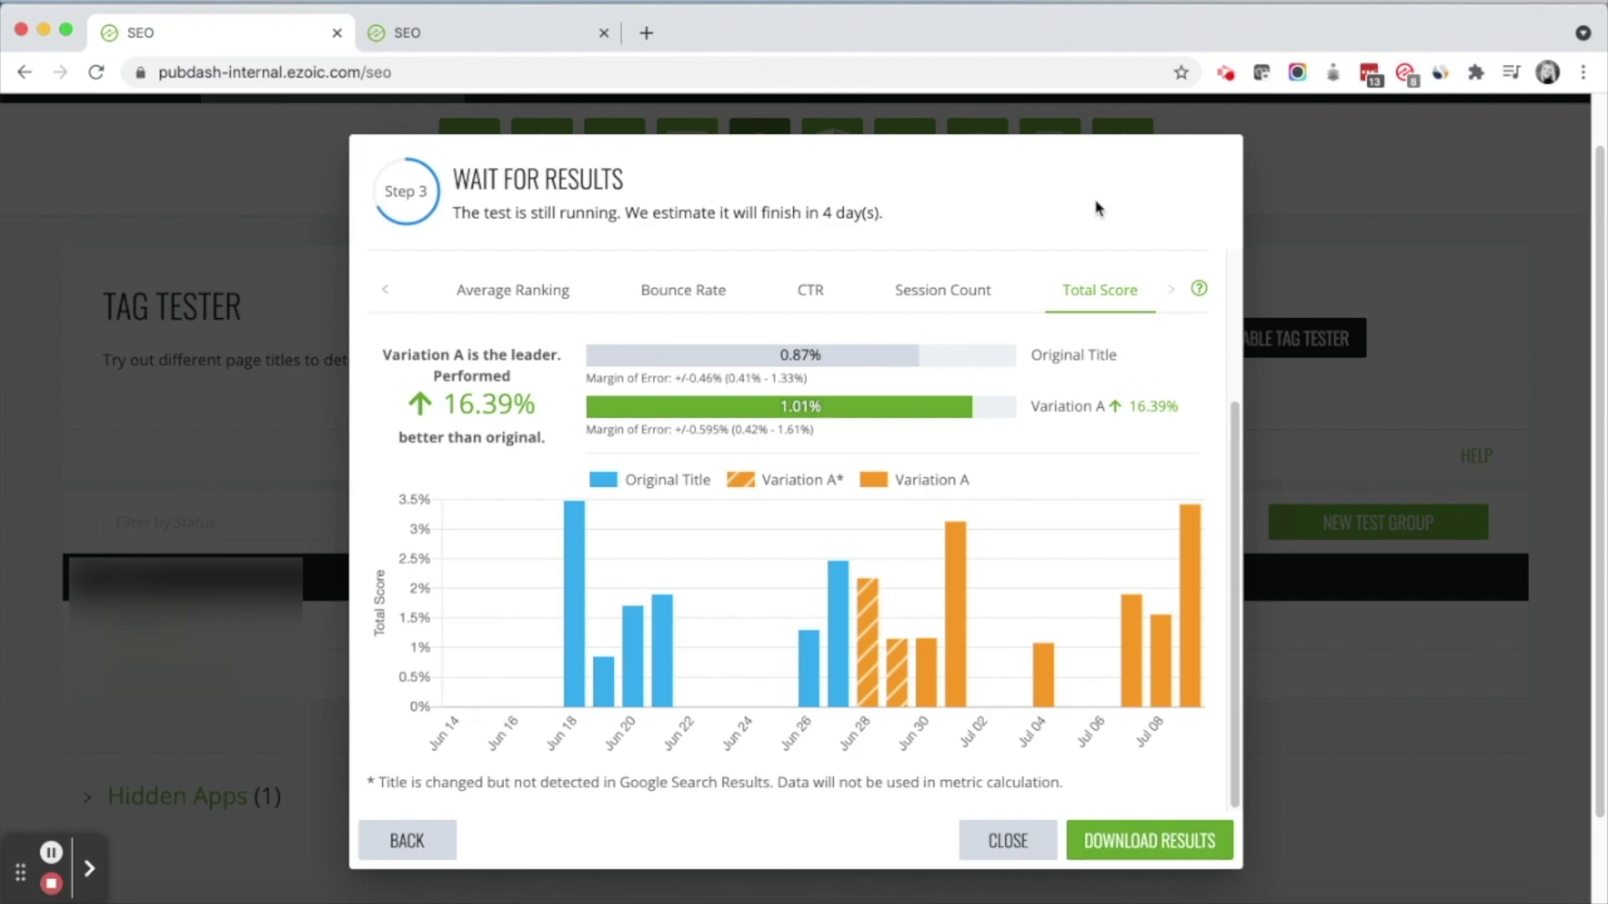
Step: Scroll up to review the Total Score chart: Variation A 1.01% versus original 0.87%
scroll(1164, 211, up, 1)
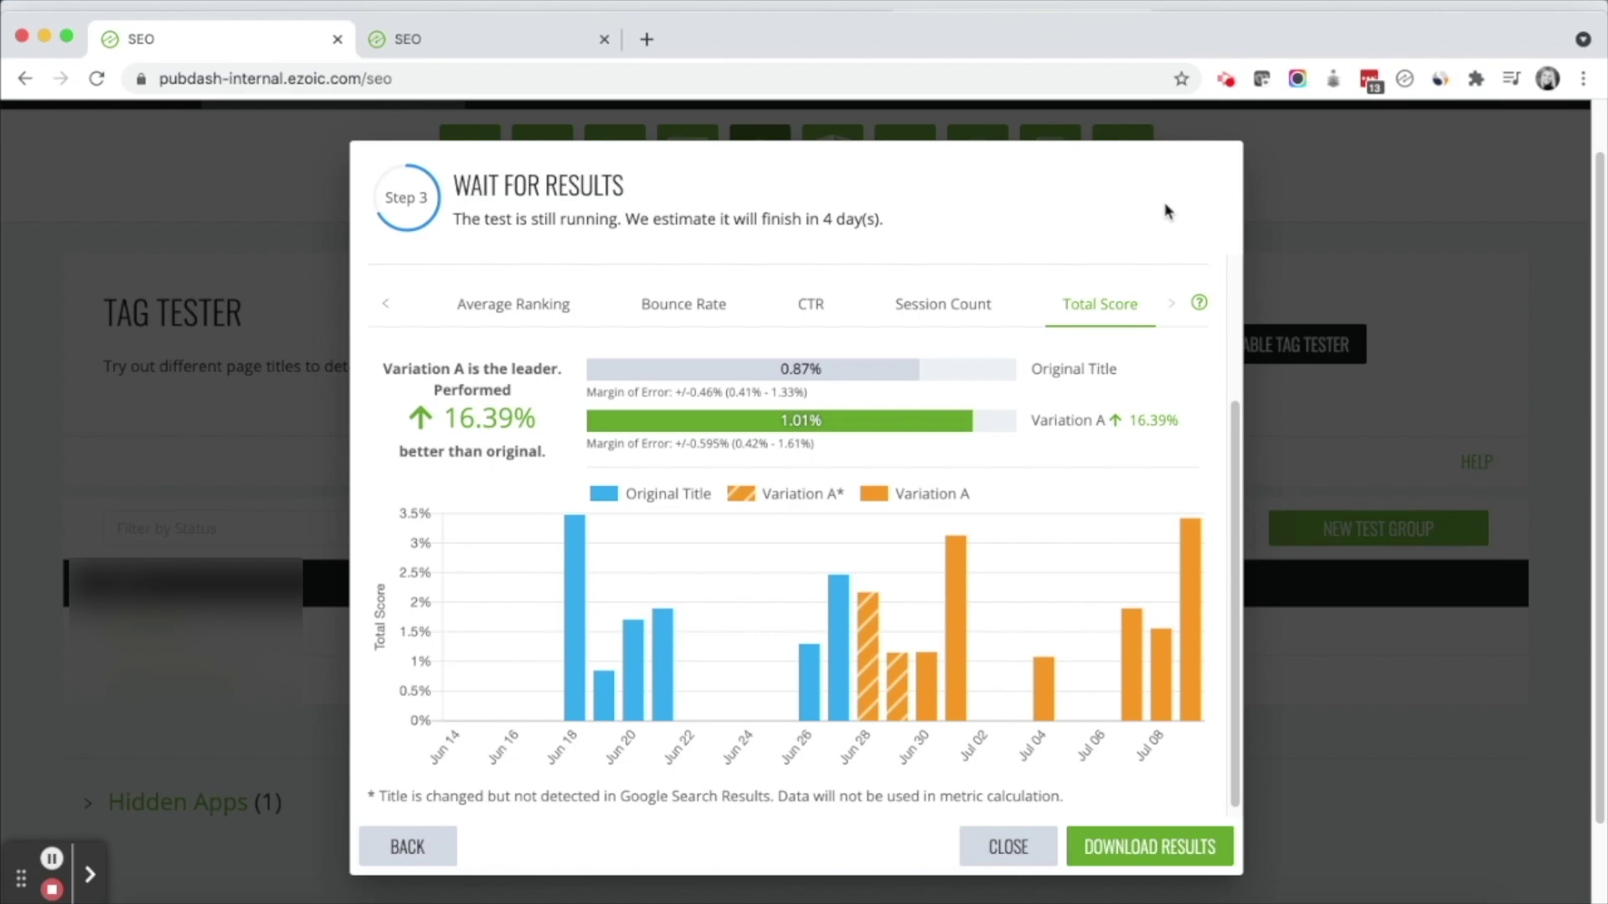